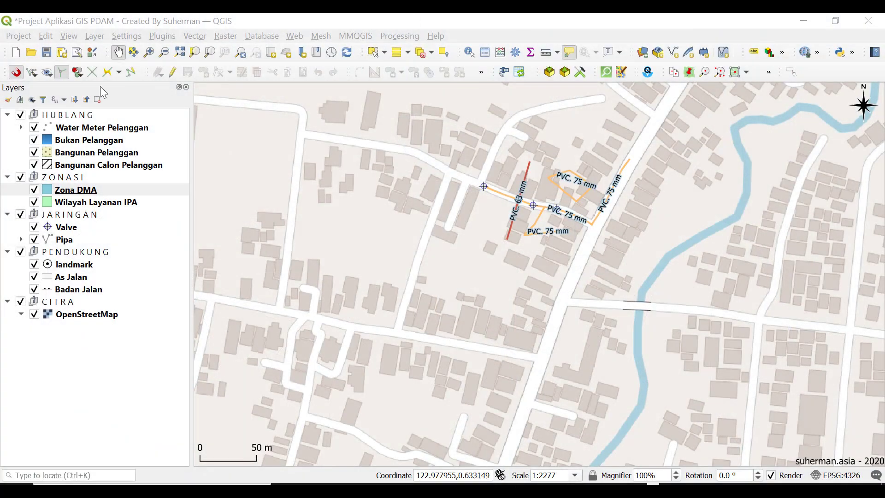
# Step: Set the snapping mode to All Layers and check the available polygon overlap options
pyautogui.click(13, 71)
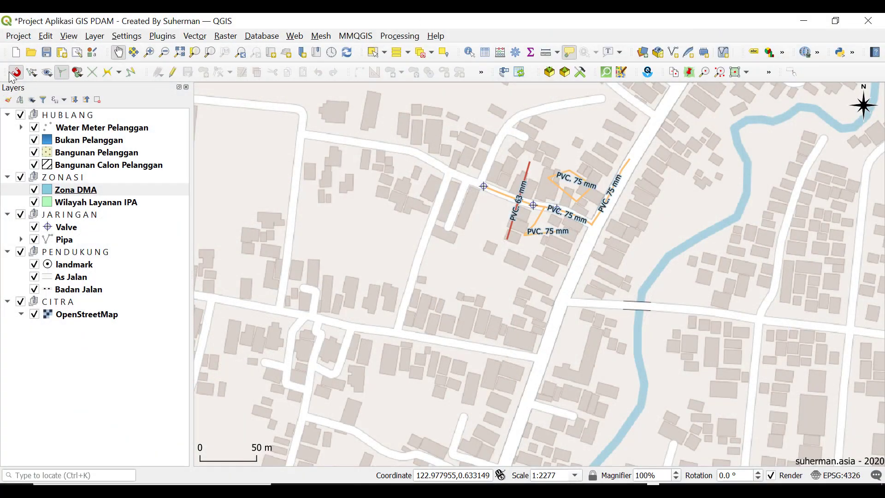
pyautogui.click(19, 76)
pyautogui.click(32, 76)
pyautogui.click(40, 99)
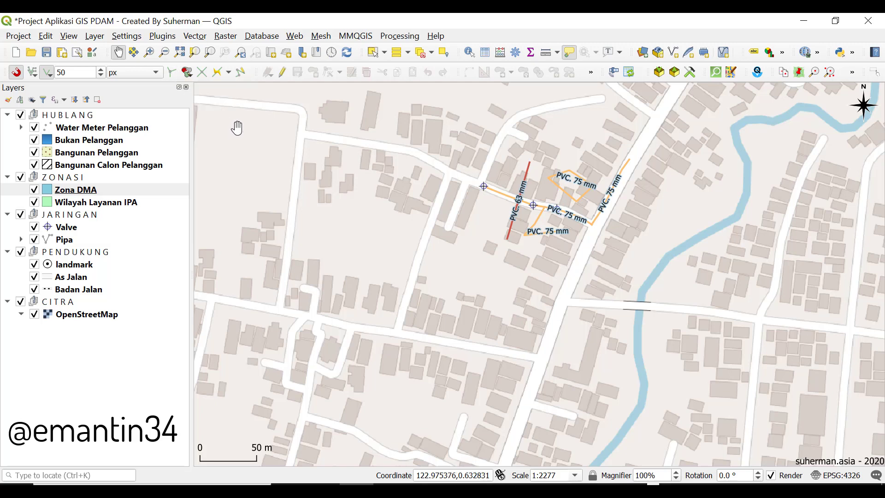
pyautogui.click(187, 74)
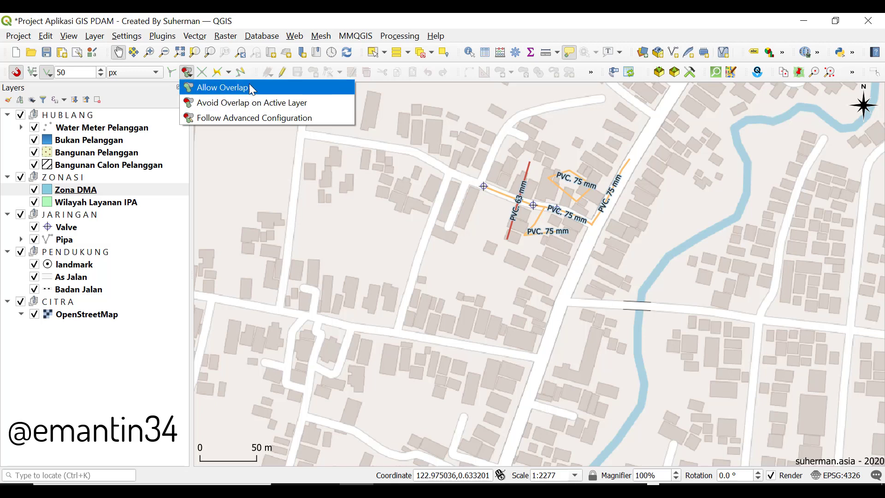
pyautogui.click(252, 63)
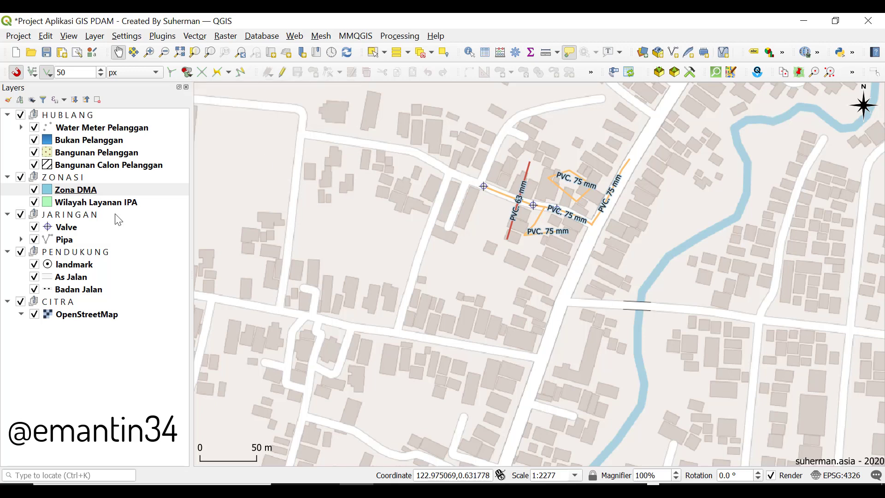
pyautogui.click(83, 197)
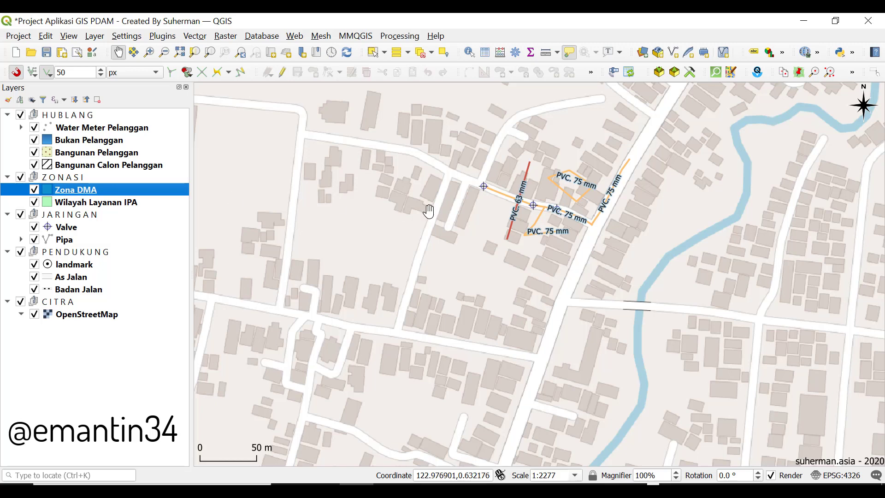
pyautogui.moveTo(398, 211); pyautogui.dragTo(433, 190)
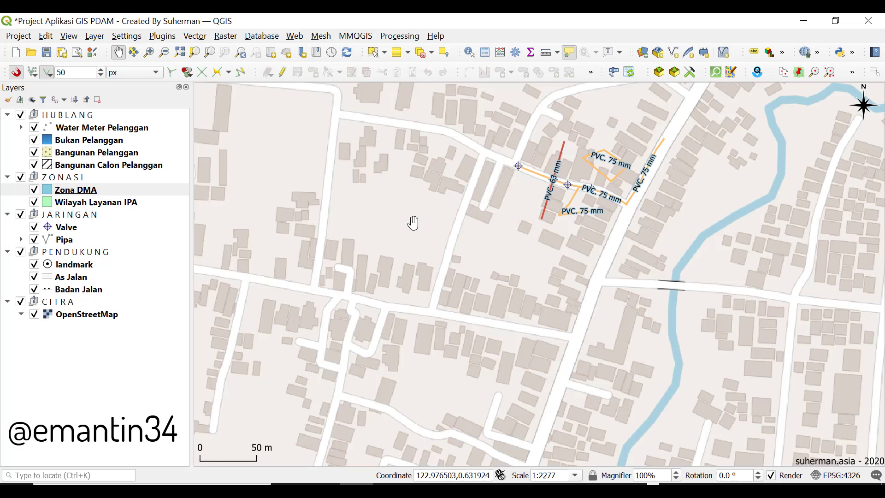
pyautogui.moveTo(412, 223); pyautogui.dragTo(405, 237)
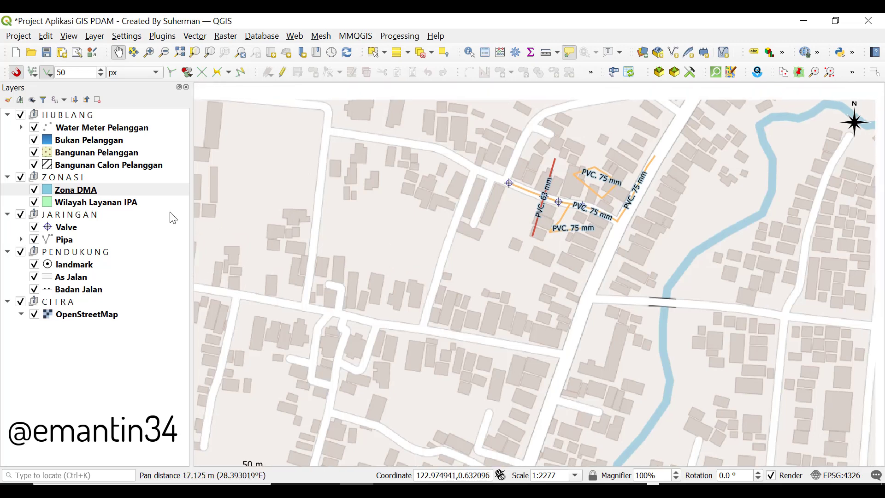
pyautogui.click(79, 195)
pyautogui.click(82, 206)
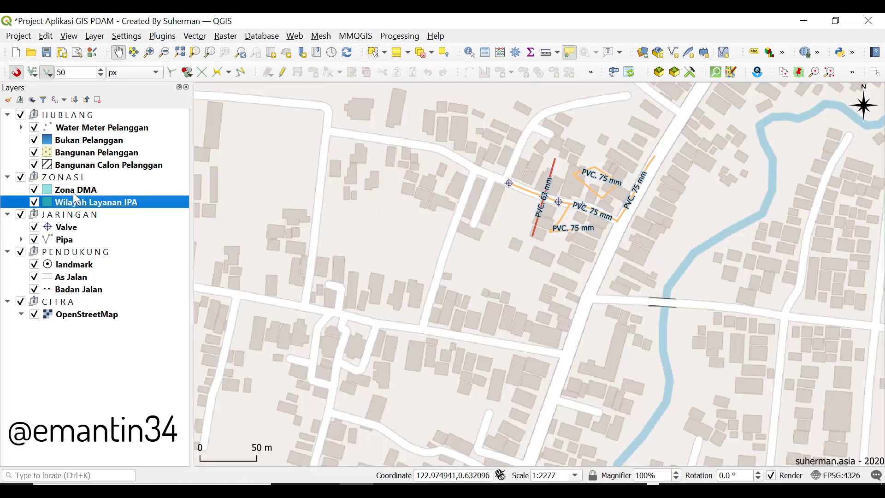
pyautogui.click(76, 192)
pyautogui.click(84, 205)
# Step: Turn off snapping and start editing the Zona DMA layer
pyautogui.click(73, 195)
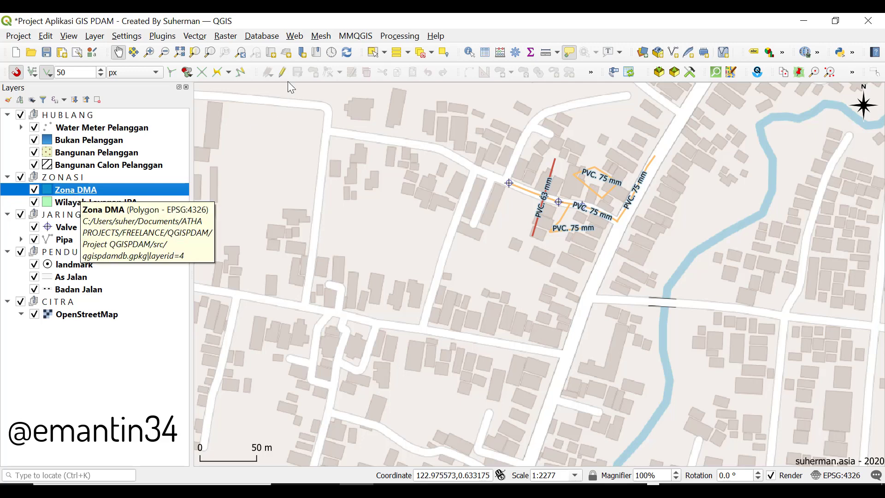
pyautogui.click(17, 73)
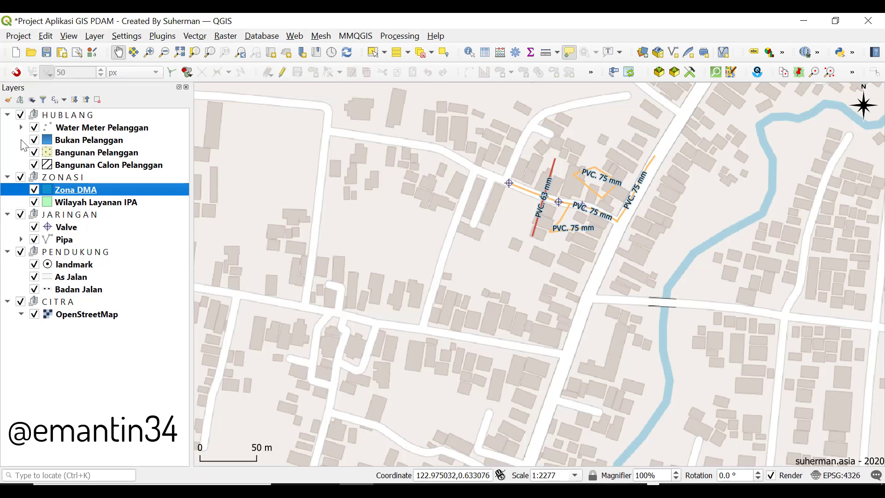
pyautogui.click(281, 74)
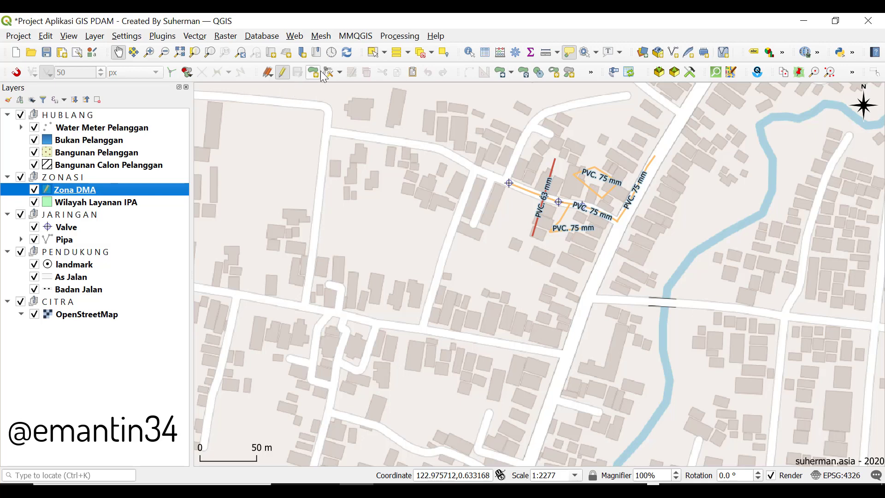
# Step: Draw a zone polygon along the roads enclosing the building block west of the pipe network
pyautogui.click(314, 73)
pyautogui.click(326, 131)
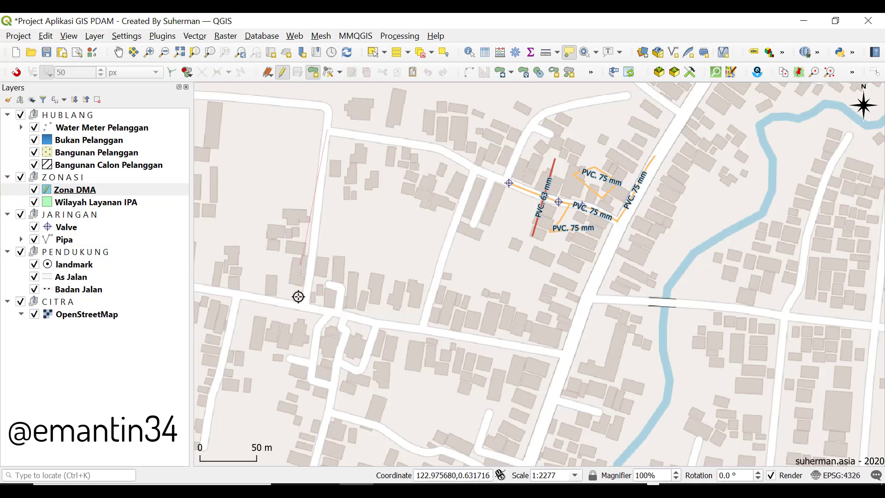
pyautogui.click(308, 307)
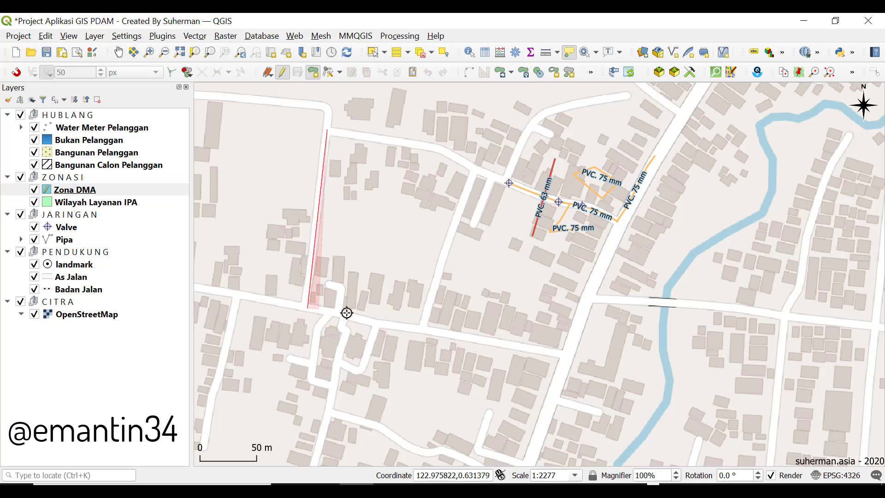
pyautogui.click(372, 324)
pyautogui.click(422, 330)
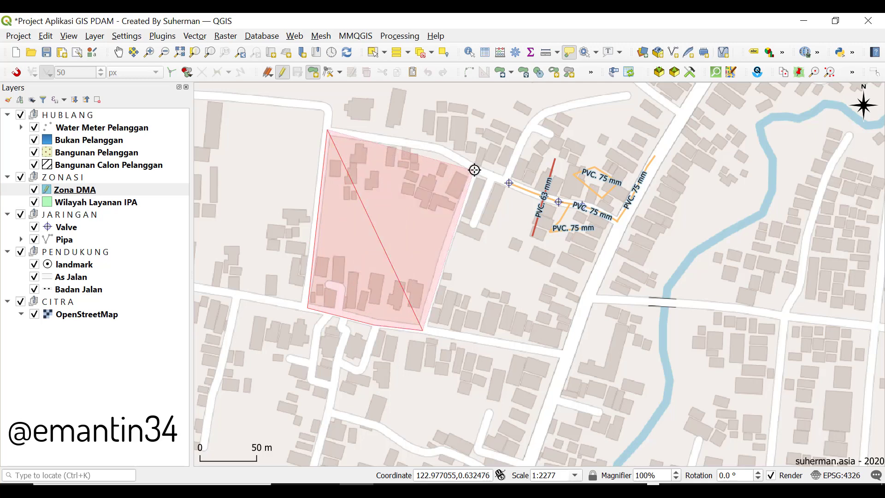
pyautogui.click(475, 170)
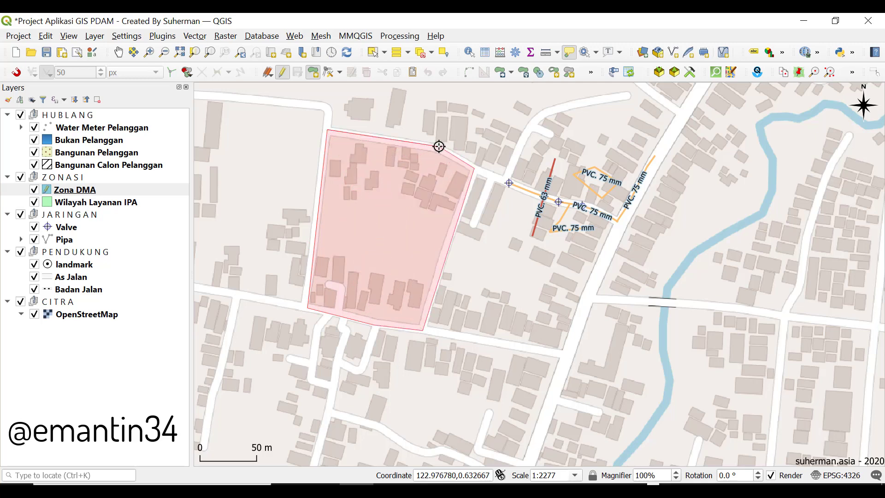
pyautogui.click(438, 146)
pyautogui.rightClick(438, 146)
# Step: Name the new zone feature Zona 1 and save its attributes
pyautogui.click(604, 176)
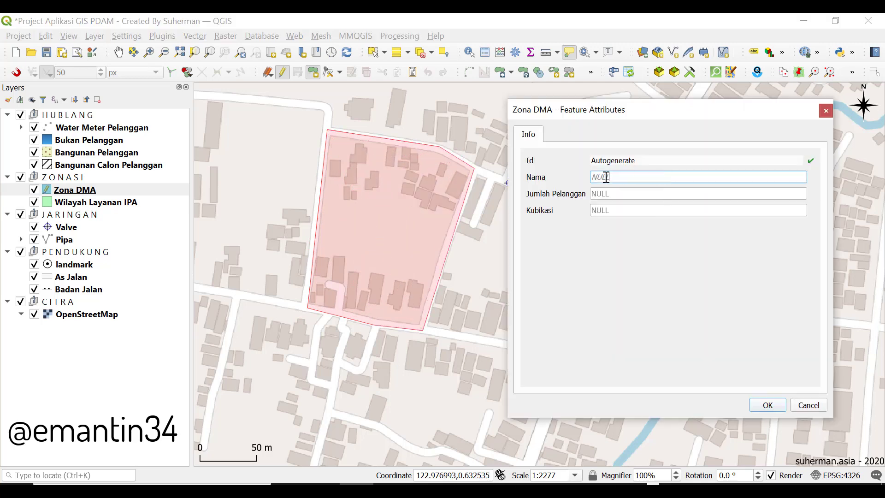
pyautogui.write('Zona 1')
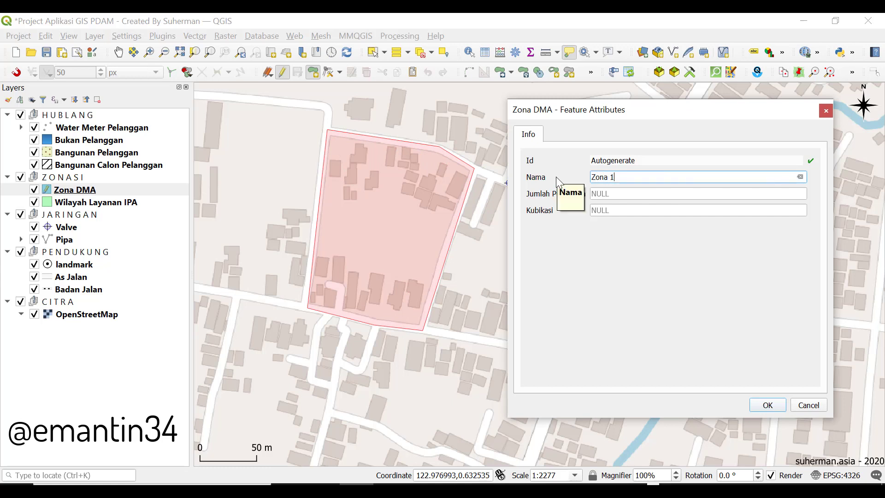
pyautogui.click(768, 405)
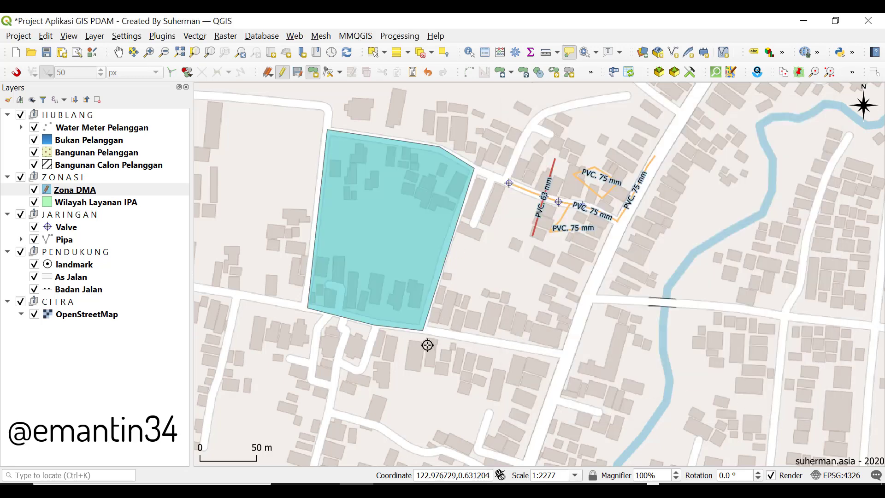
# Step: Turn snapping back on with the Zona DMA layer selected and toggle the Segment snapping type
pyautogui.scroll(1, 472, 180)
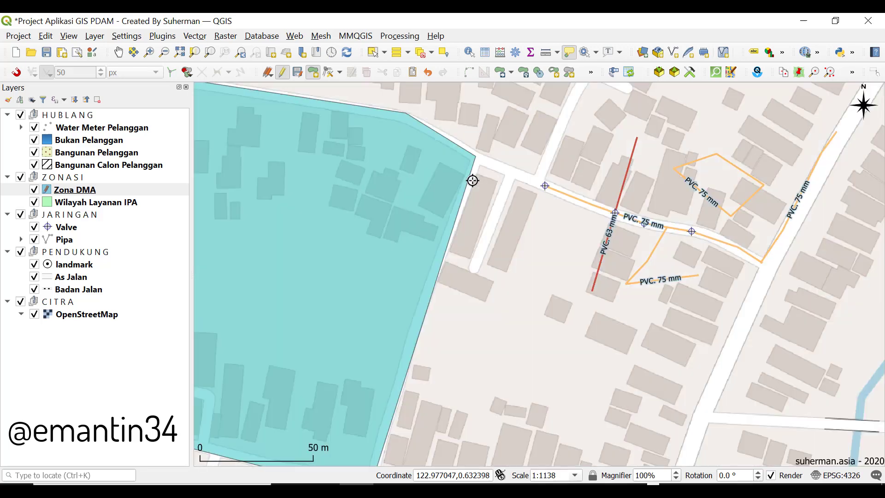
pyautogui.scroll(-1, 473, 180)
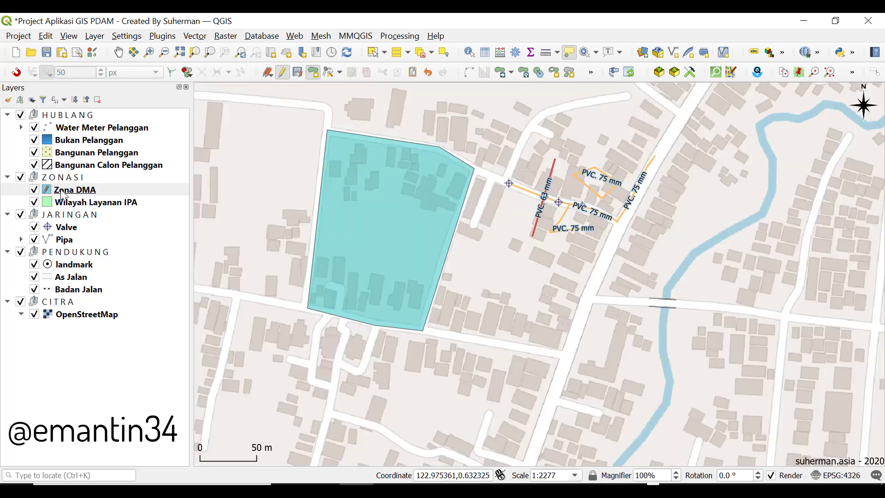
pyautogui.click(63, 192)
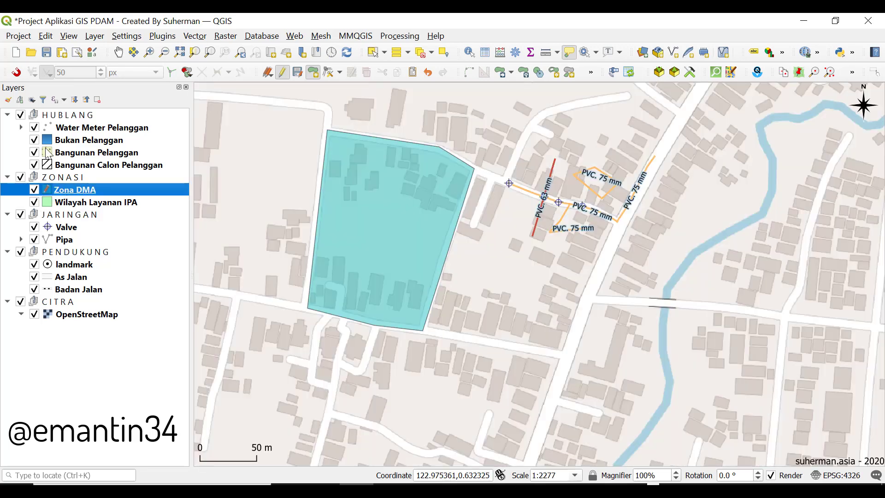
pyautogui.click(16, 73)
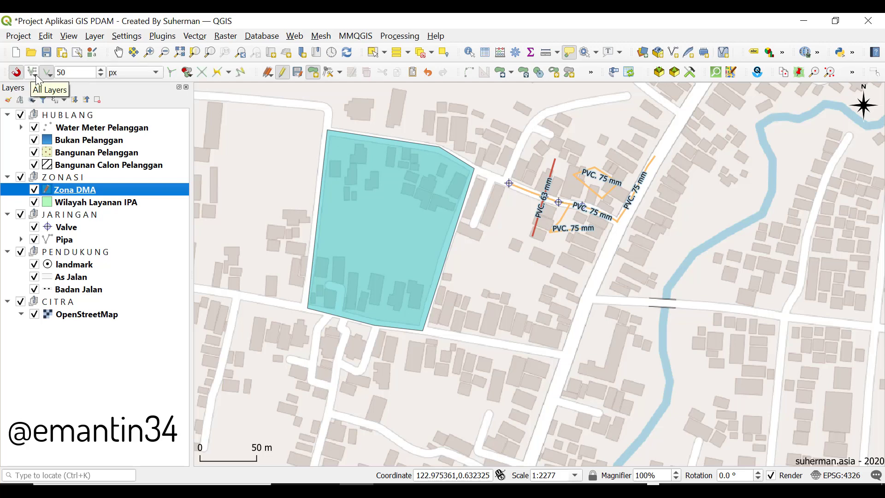
pyautogui.click(47, 73)
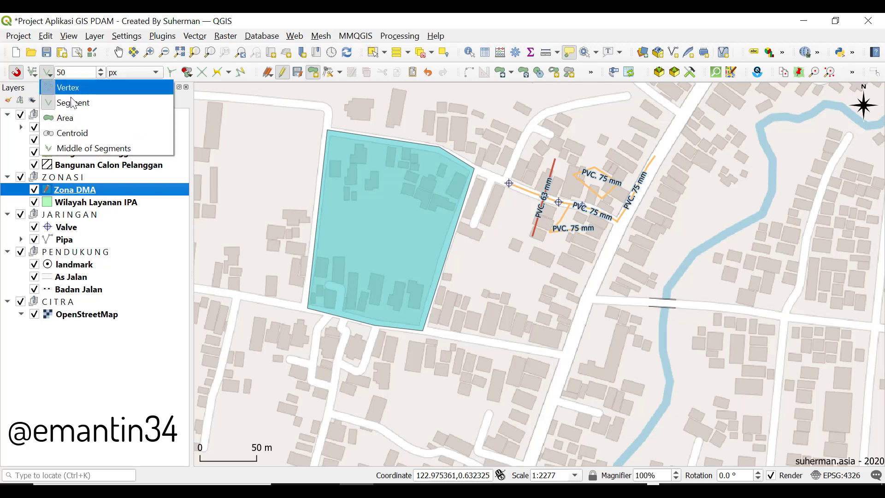
pyautogui.click(73, 107)
pyautogui.click(33, 77)
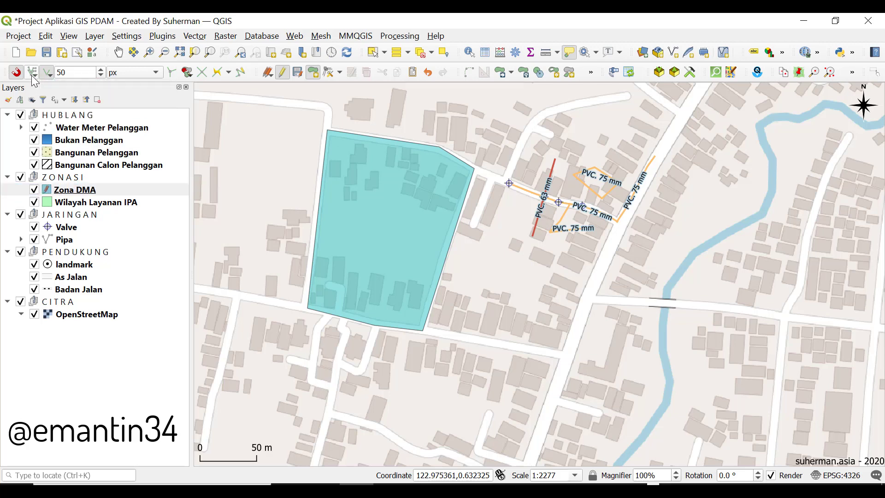
# Step: Try limiting snapping to the active layer, and return it to All Layers
pyautogui.click(32, 76)
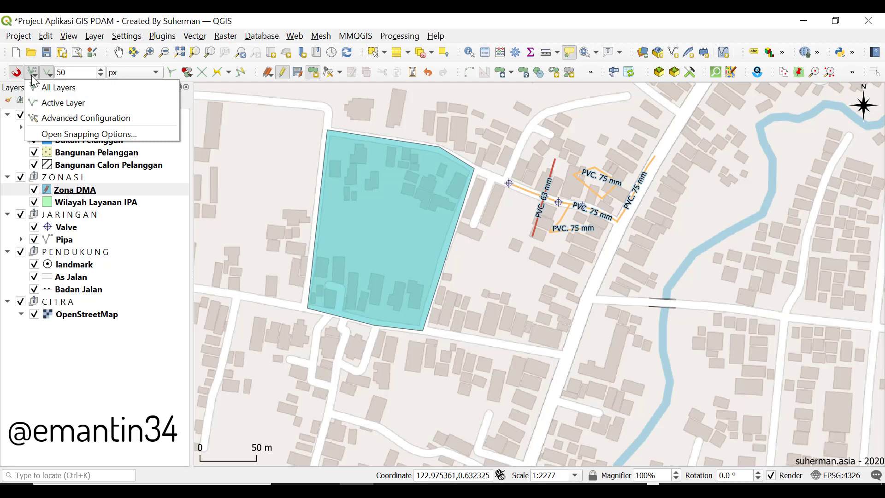
pyautogui.click(43, 103)
pyautogui.click(33, 76)
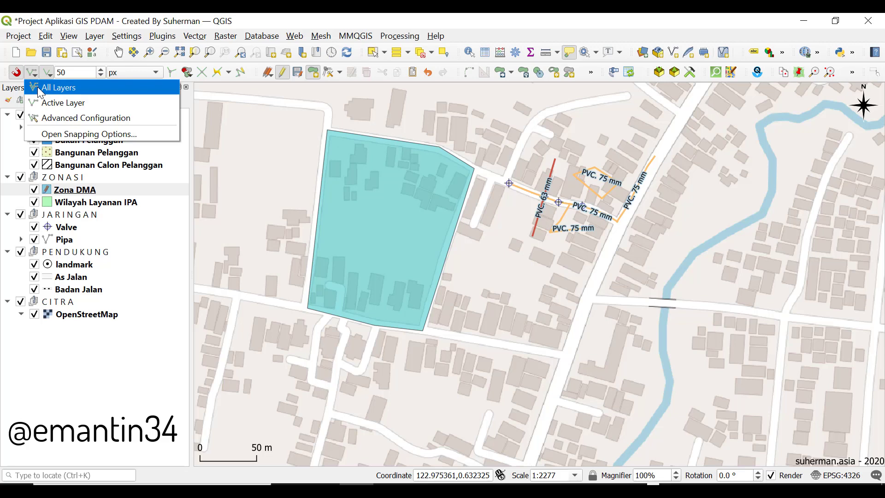
pyautogui.click(39, 90)
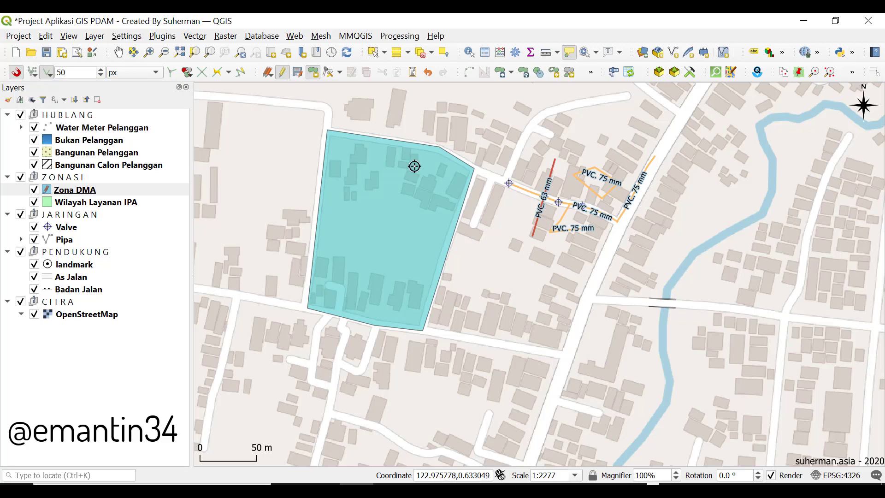
pyautogui.scroll(1, 484, 182)
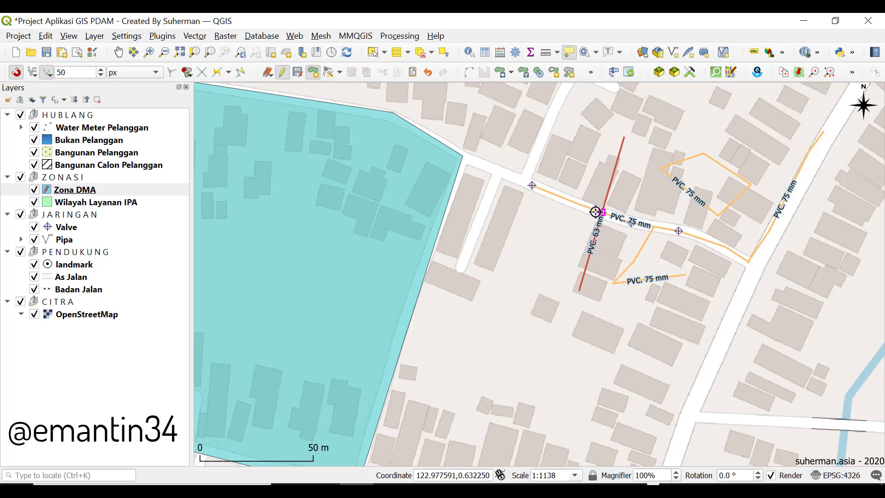
# Step: Restrict snapping to the active layer and check it at the Zona 1 polygon's northeast corner
pyautogui.click(16, 72)
pyautogui.click(33, 73)
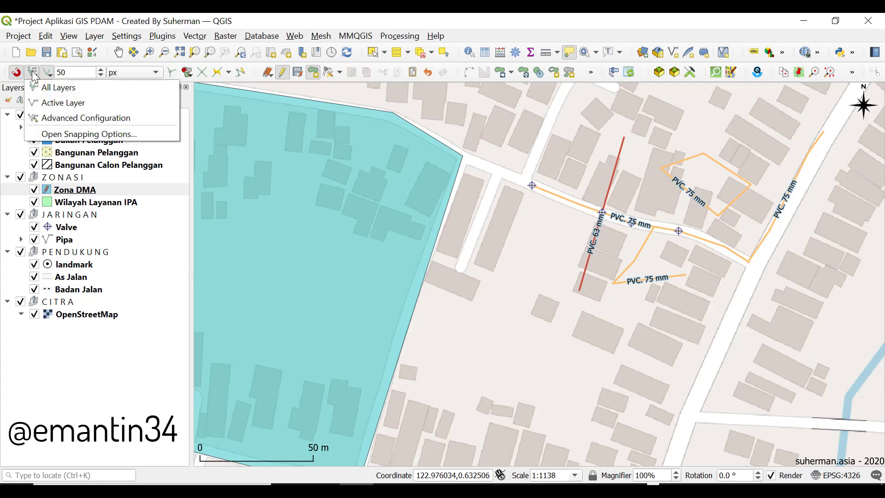
pyautogui.click(77, 105)
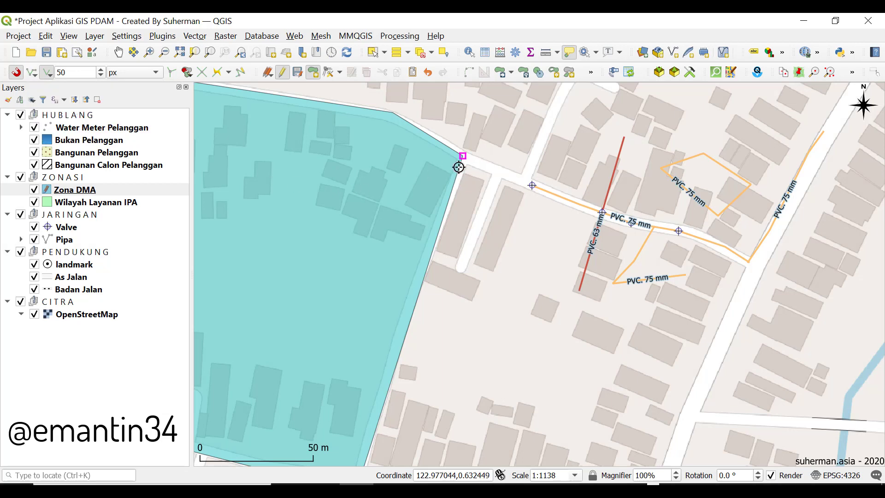
pyautogui.moveTo(464, 172)
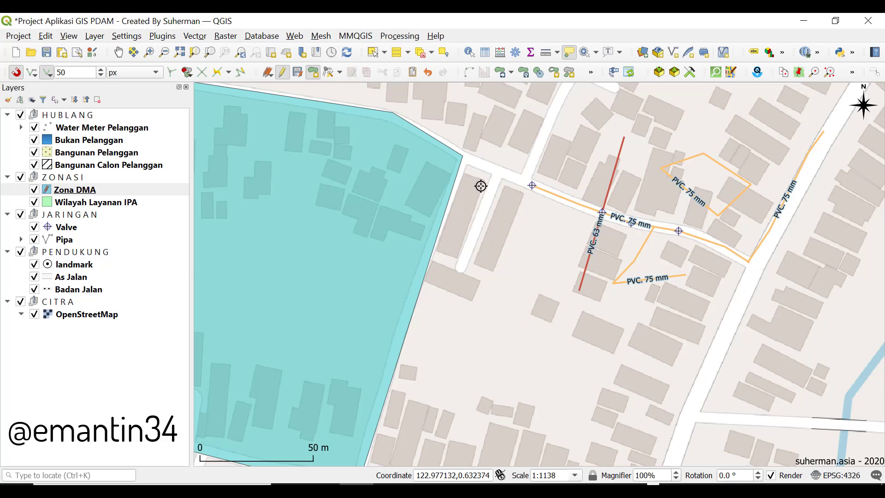
# Step: Digitize a polygon directly east of Zona 1, snapping to its two eastern corners and following the surrounding roads
pyautogui.scroll(-1, 481, 185)
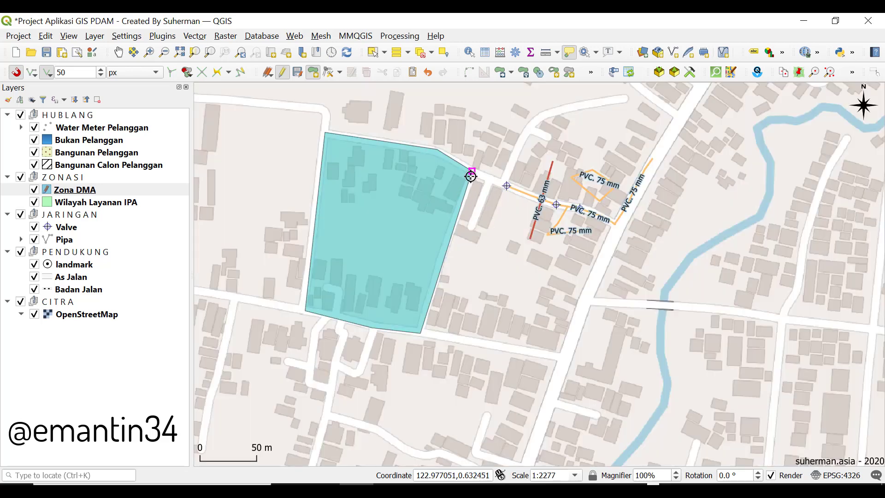
pyautogui.click(471, 176)
pyautogui.click(420, 335)
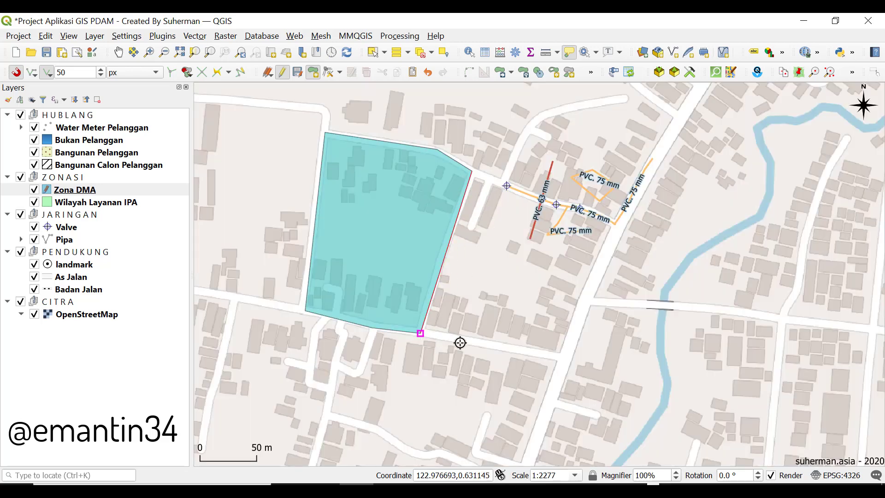
pyautogui.click(564, 356)
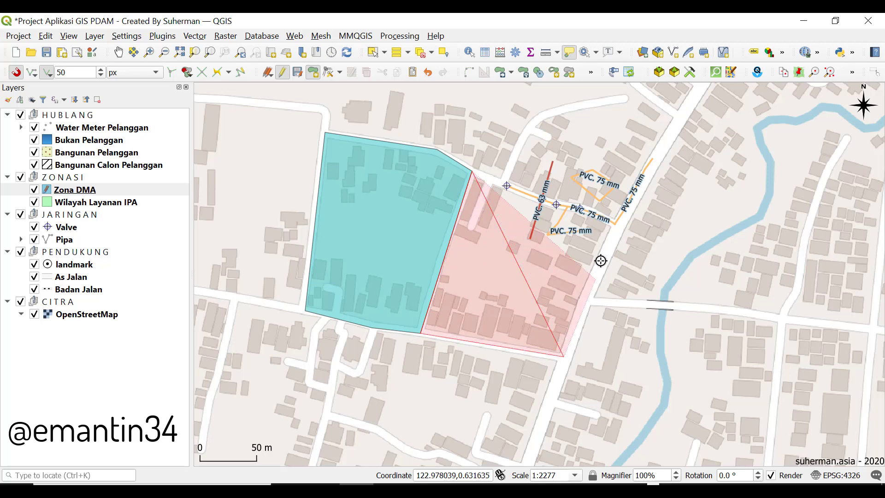
pyautogui.click(619, 222)
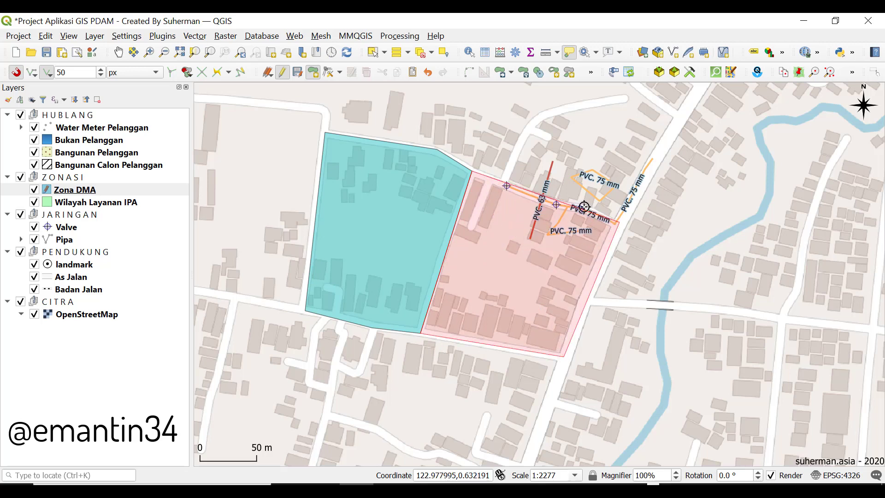
pyautogui.click(544, 202)
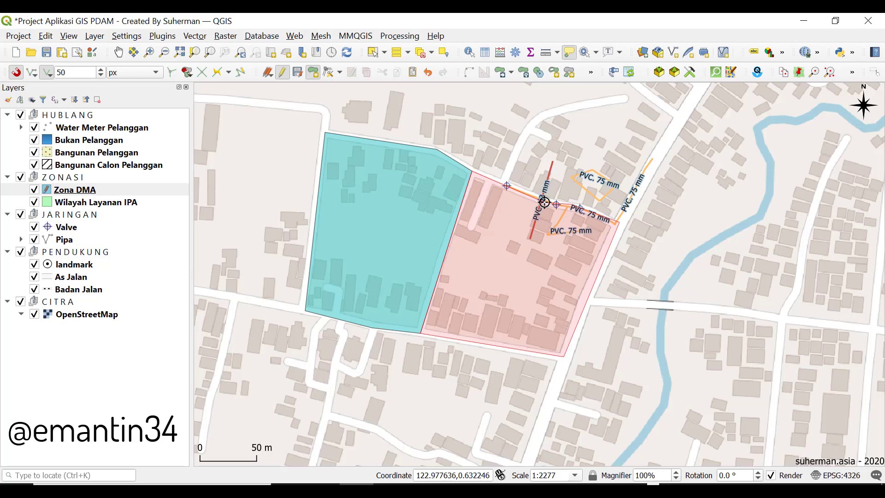
pyautogui.rightClick(544, 203)
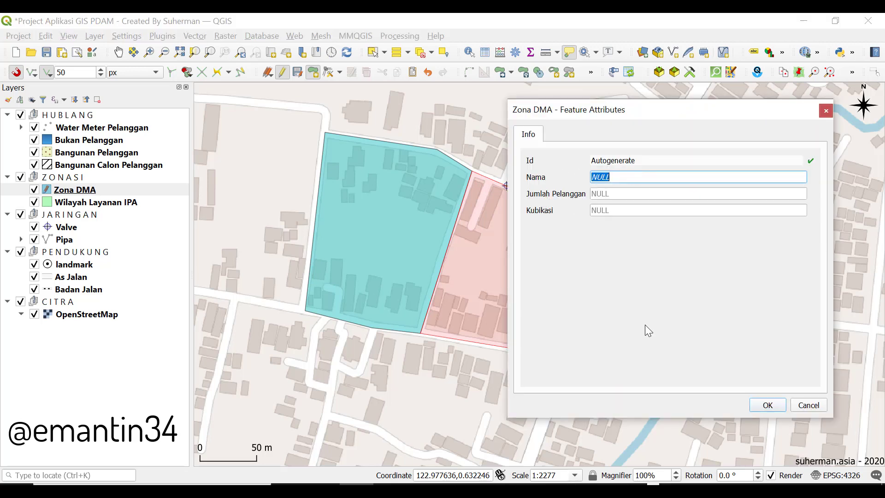
# Step: Name the new polygon Zona 2, then save the edits and end editing of the Zona DMA layer
pyautogui.write('Zona 2')
pyautogui.click(767, 405)
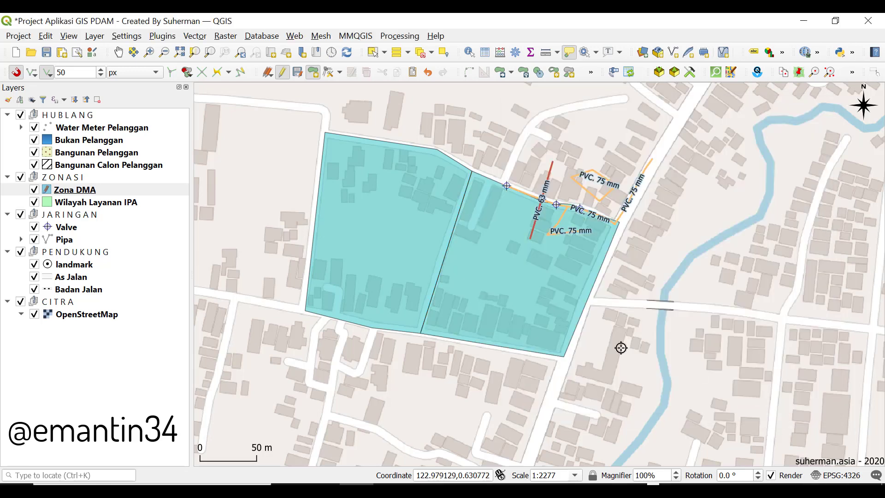
pyautogui.click(282, 72)
# Step: Set the overlap mode to Avoid Overlap on Active Layer for the Zona DMA layer
pyautogui.scroll(-1, 549, 278)
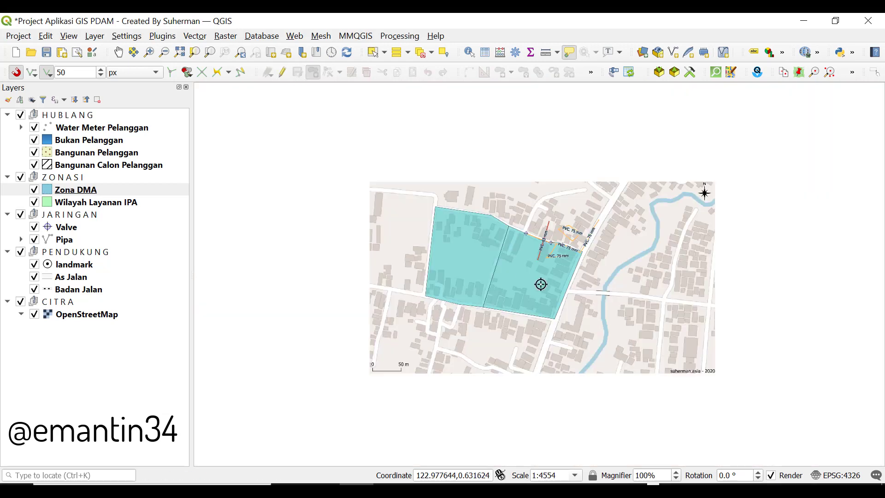
pyautogui.scroll(1, 386, 302)
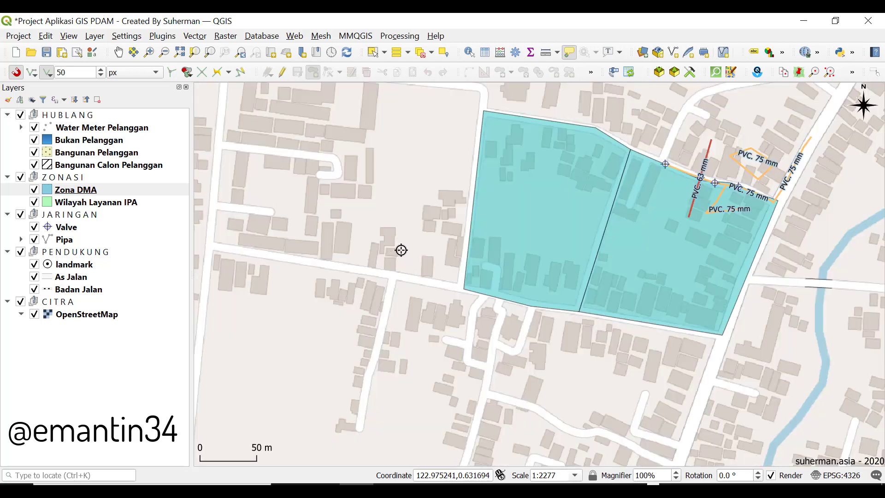
pyautogui.moveTo(399, 181); pyautogui.dragTo(358, 62)
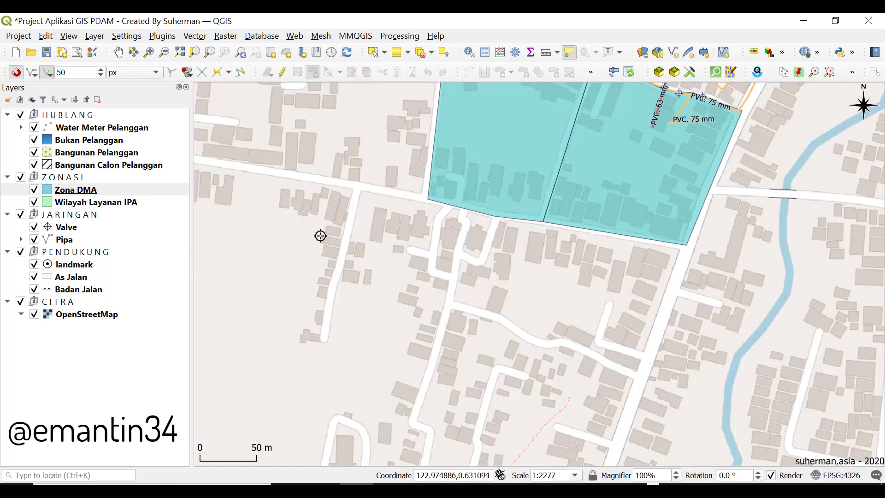
pyautogui.click(187, 72)
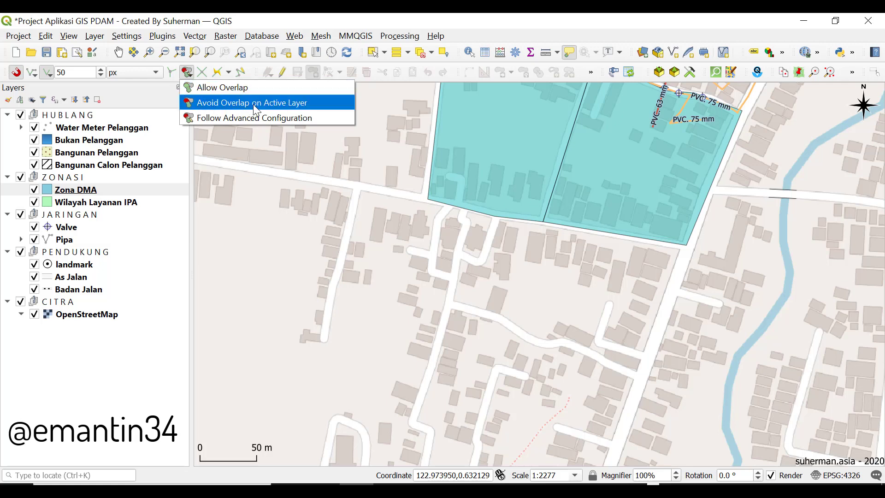
pyautogui.click(303, 104)
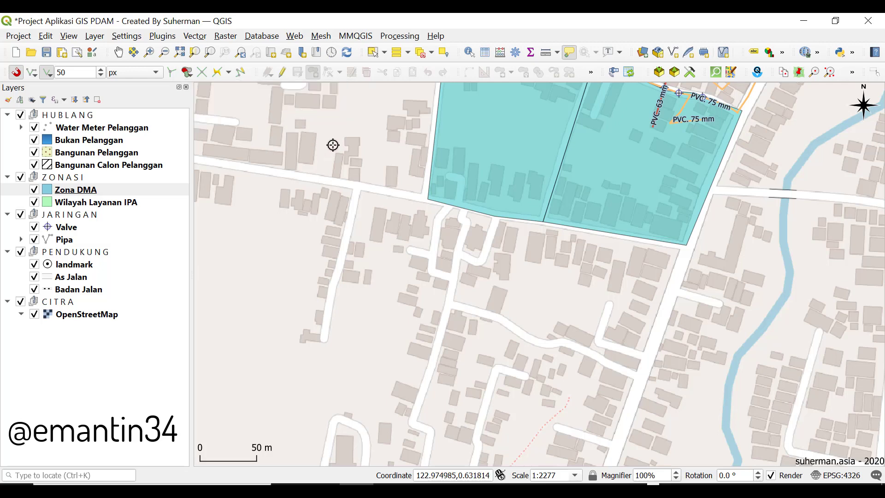
pyautogui.moveTo(336, 146); pyautogui.dragTo(287, 173)
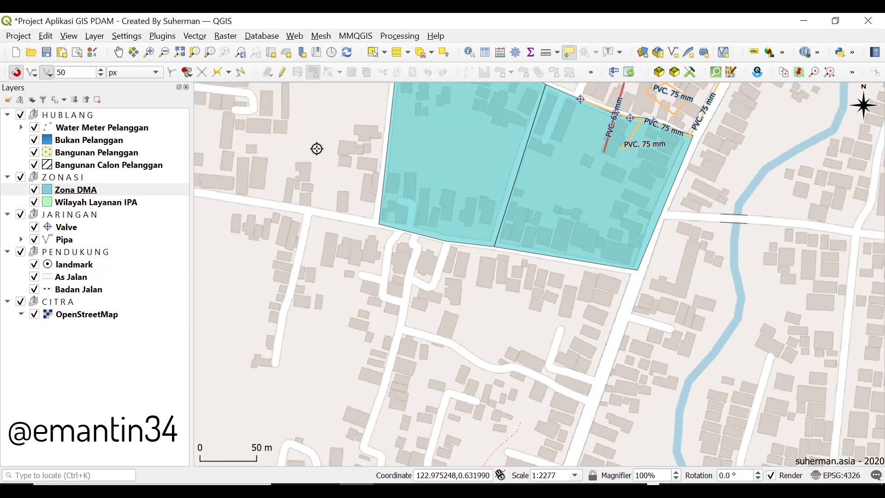
# Step: Start a new Zona DMA polygon at the road junction west of Zona 1, crossing both zones to Zona 2's southeast corner
pyautogui.click(93, 192)
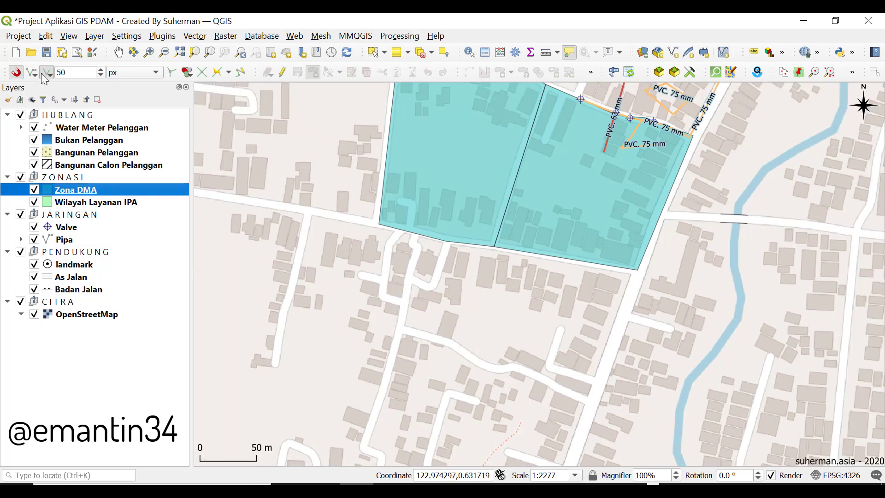
pyautogui.click(283, 71)
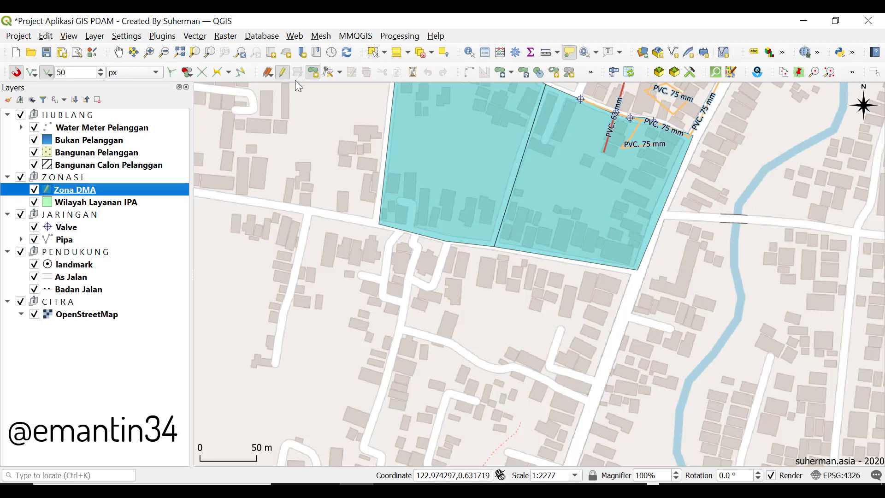
pyautogui.click(313, 72)
pyautogui.click(311, 208)
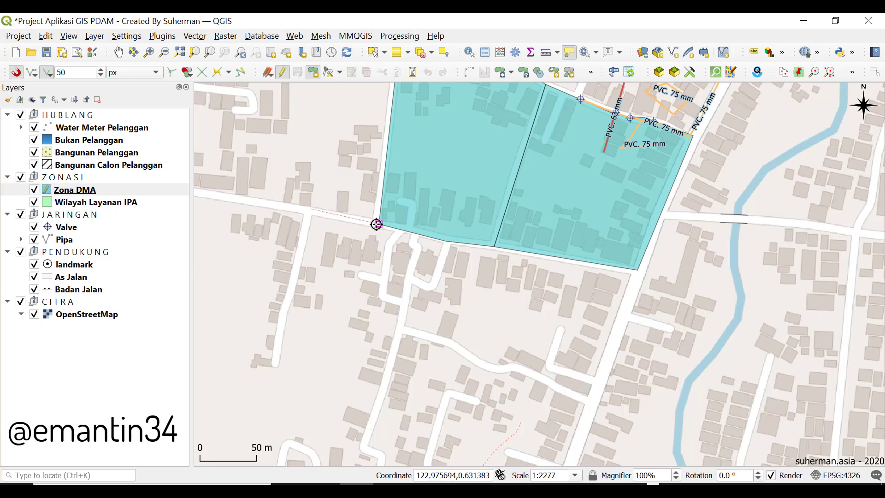
pyautogui.click(457, 190)
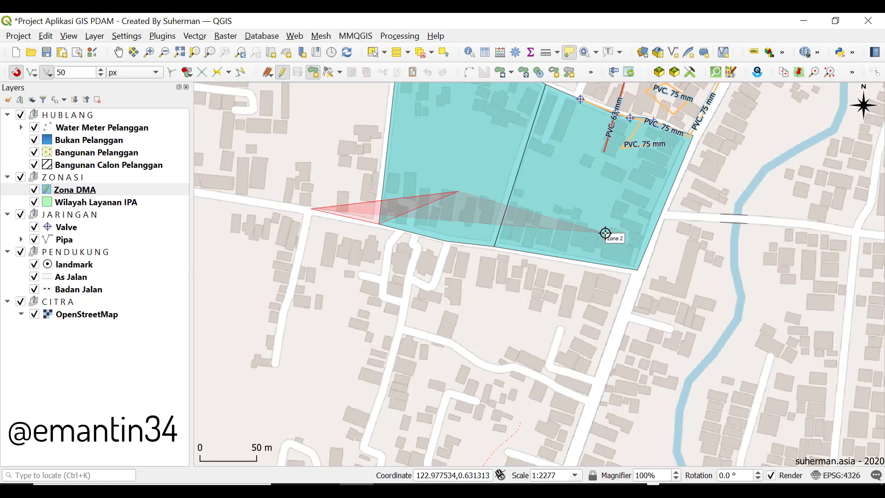
pyautogui.click(638, 268)
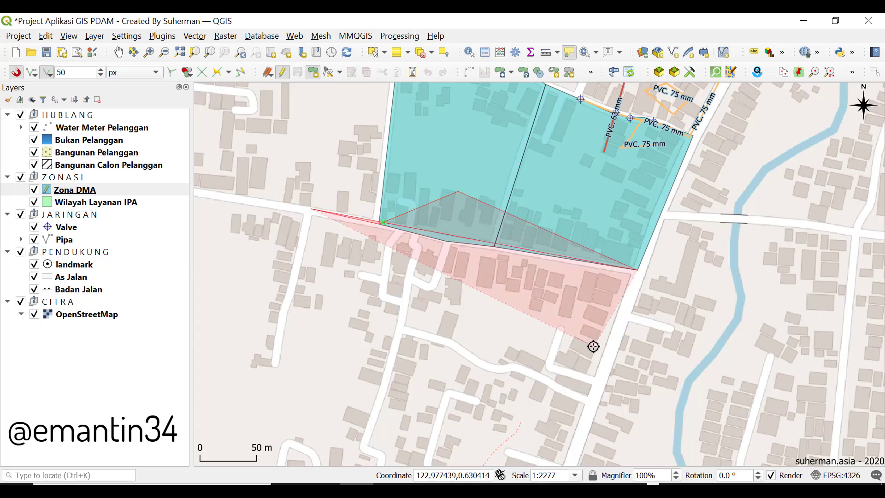
# Step: Complete the polygon's outline down the eastern main road and back west along the winding road south of Zona 1 and 2
pyautogui.moveTo(589, 339); pyautogui.dragTo(620, 122)
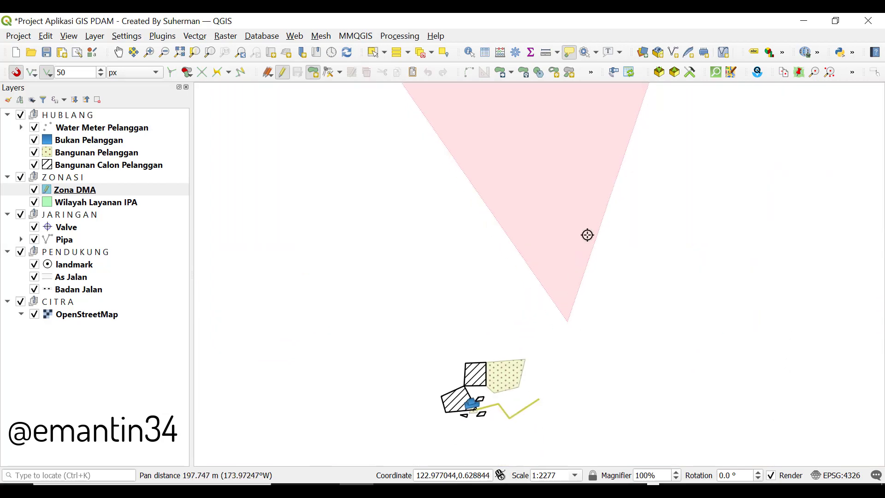
pyautogui.scroll(1, 606, 174)
pyautogui.scroll(-2, 608, 174)
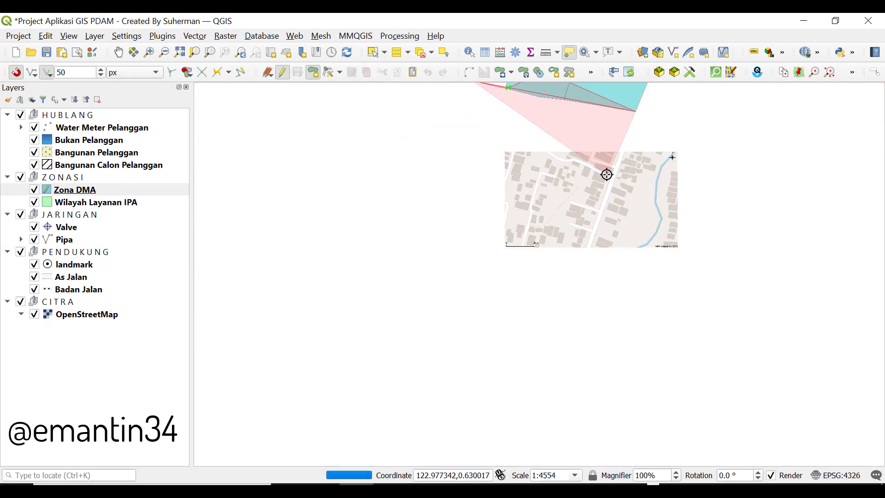
pyautogui.moveTo(607, 174); pyautogui.dragTo(572, 224)
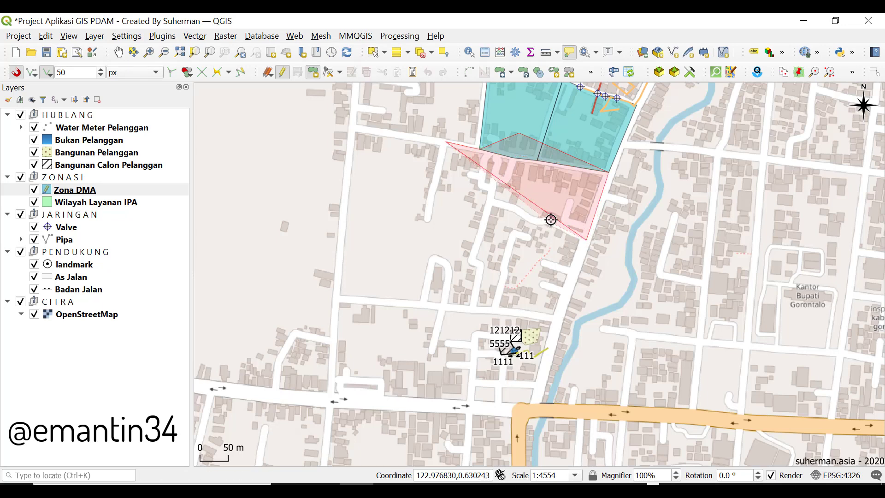
pyautogui.click(551, 220)
pyautogui.click(534, 224)
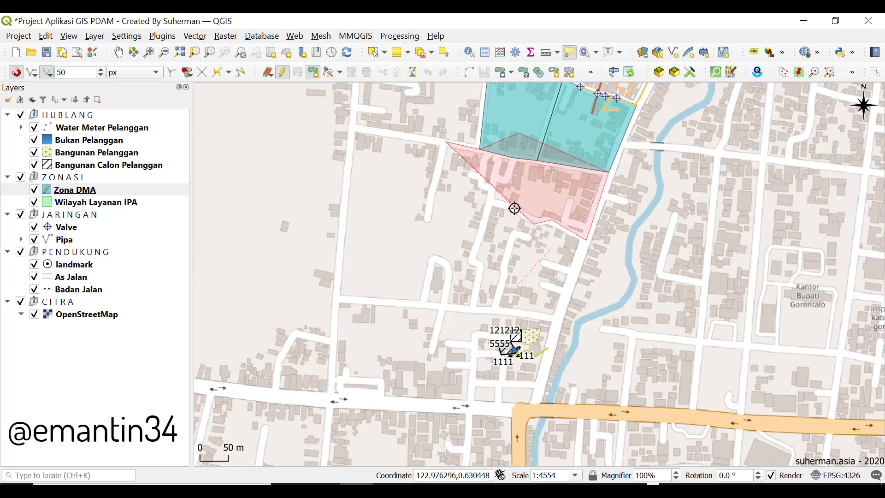
pyautogui.click(493, 203)
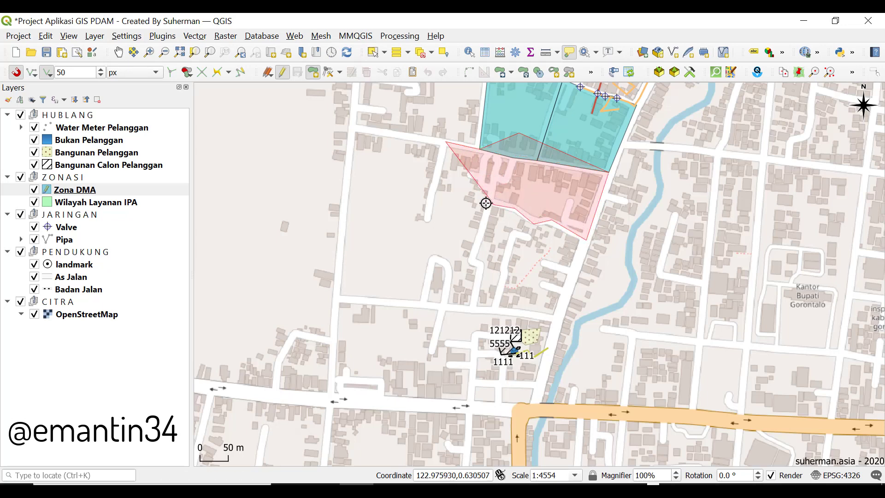
pyautogui.click(439, 201)
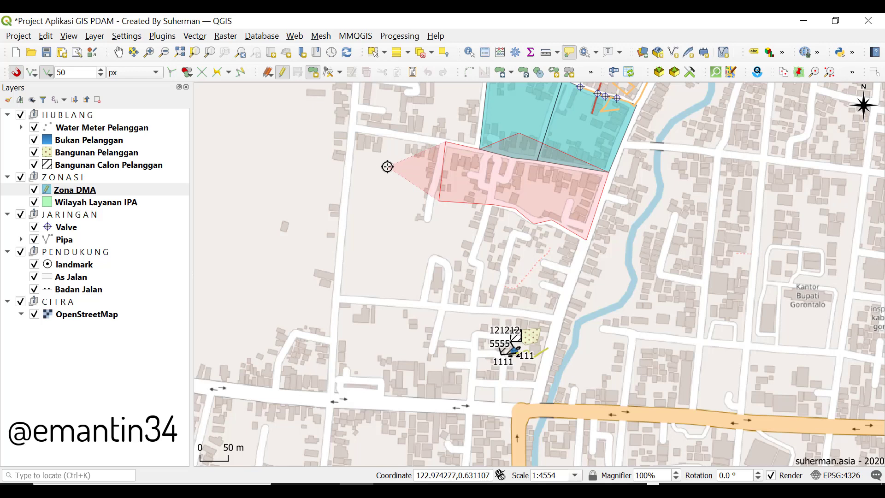
pyautogui.rightClick(387, 166)
# Step: Name the new polygon zona 3 and save the Zona DMA layer edits
pyautogui.click(628, 177)
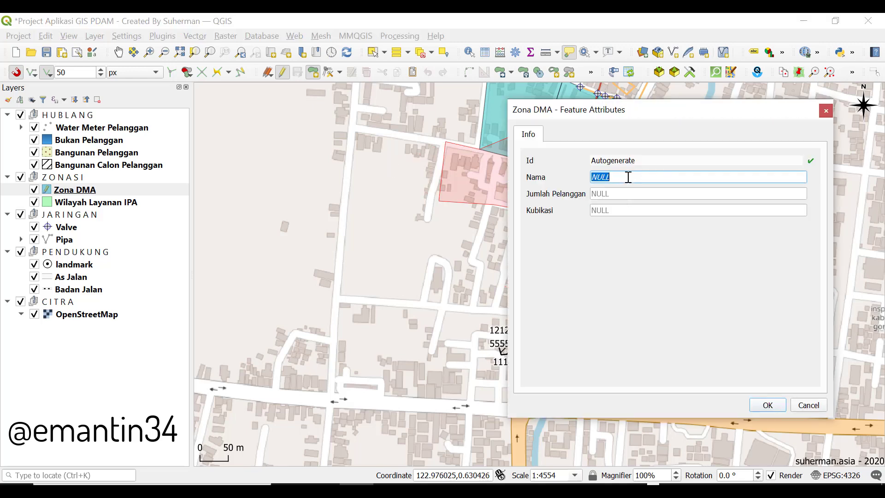
pyautogui.write('zona 3')
pyautogui.click(766, 404)
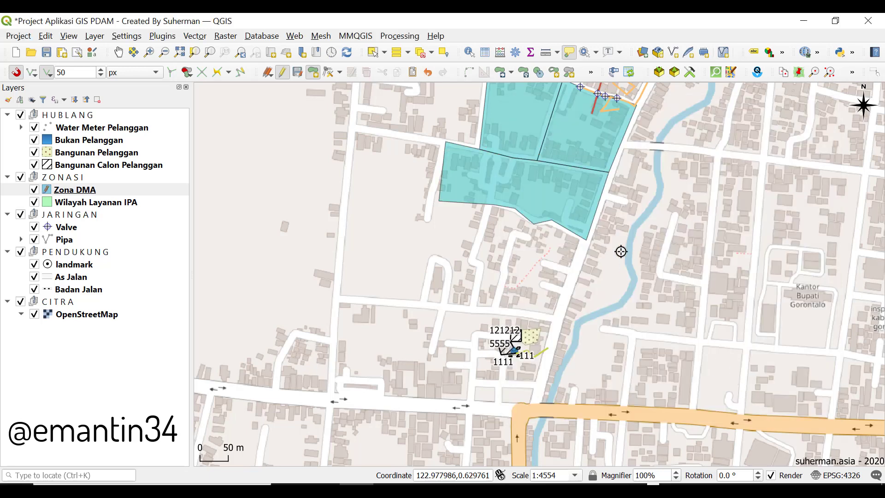
pyautogui.scroll(1, 478, 164)
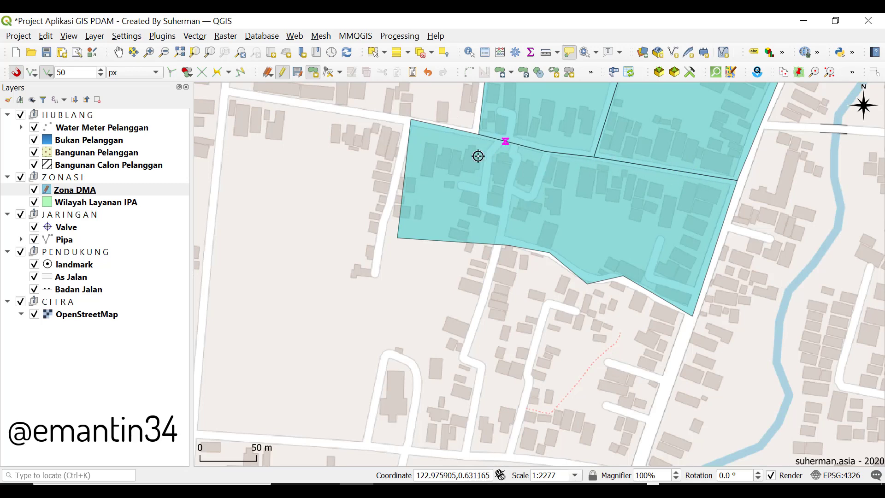
pyautogui.click(299, 74)
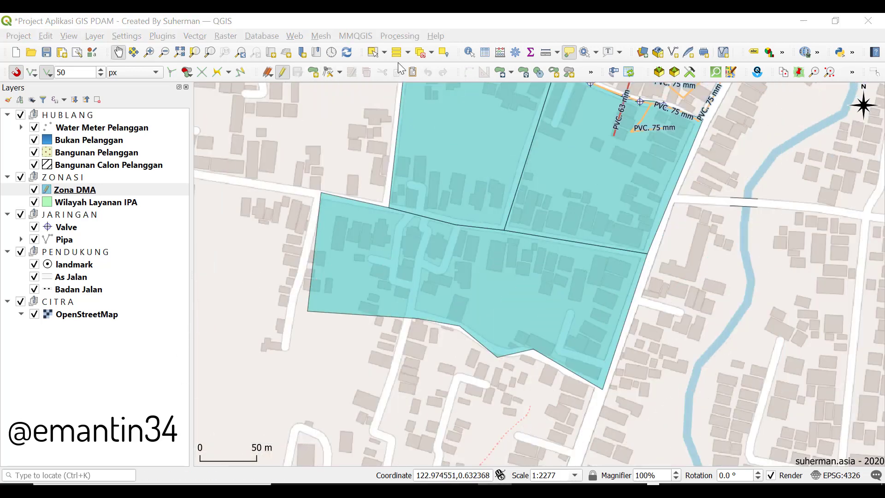
# Step: Select the three zone polygons in turn to check their shared boundaries for overlap, and open the overlap mode options
pyautogui.click(371, 53)
pyautogui.click(440, 173)
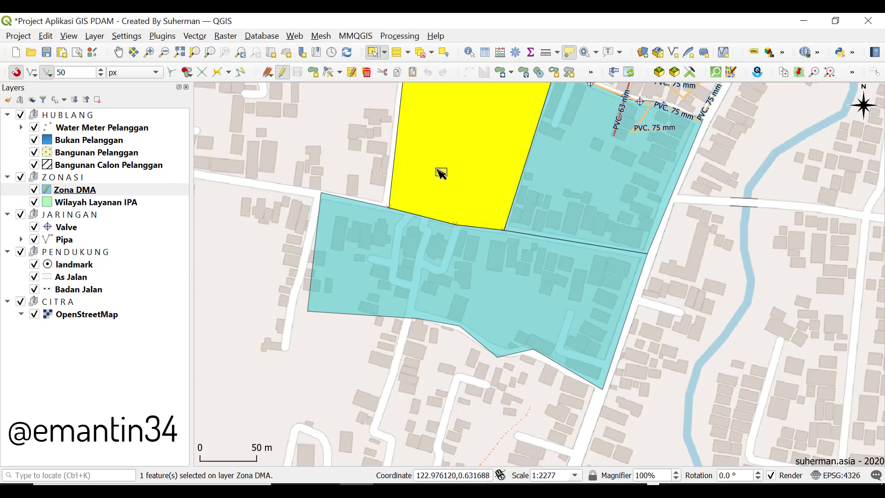
pyautogui.click(592, 185)
pyautogui.click(499, 300)
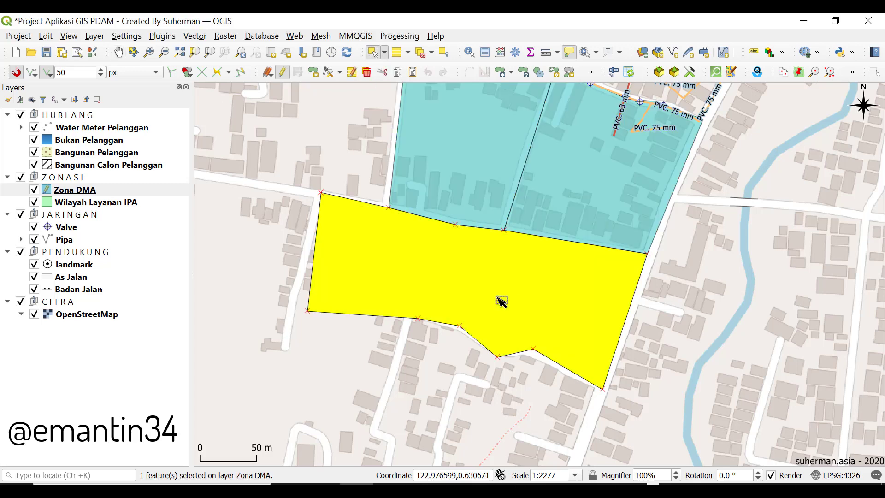
pyautogui.moveTo(346, 258)
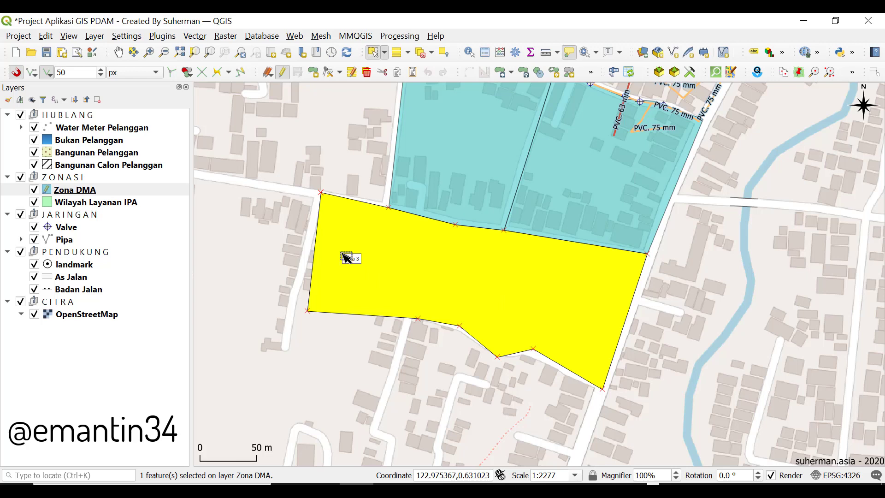
pyautogui.click(420, 182)
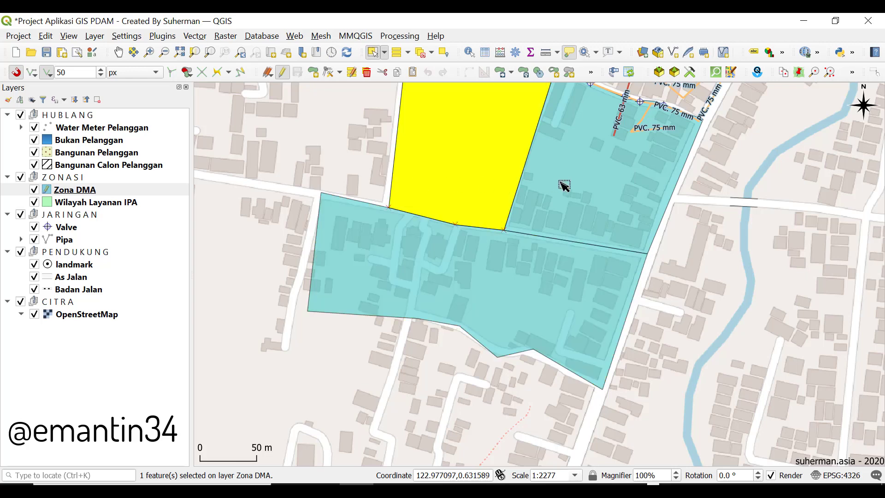
pyautogui.click(564, 184)
pyautogui.moveTo(564, 185)
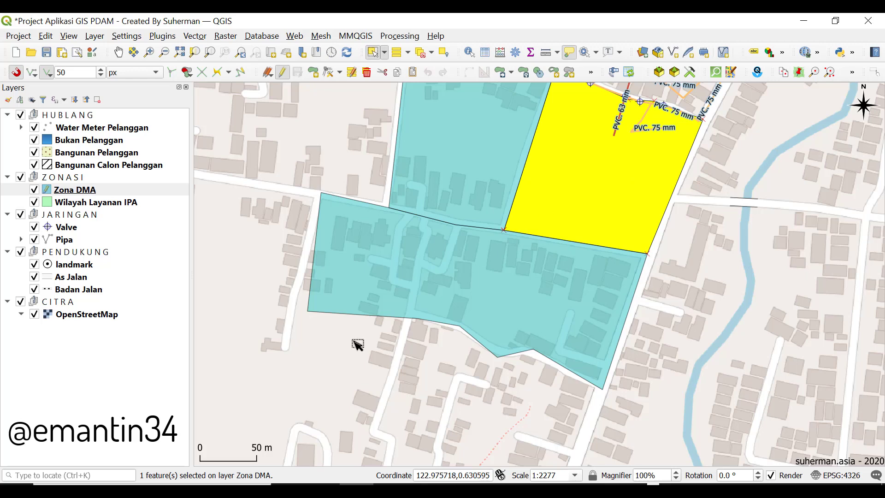
pyautogui.click(419, 277)
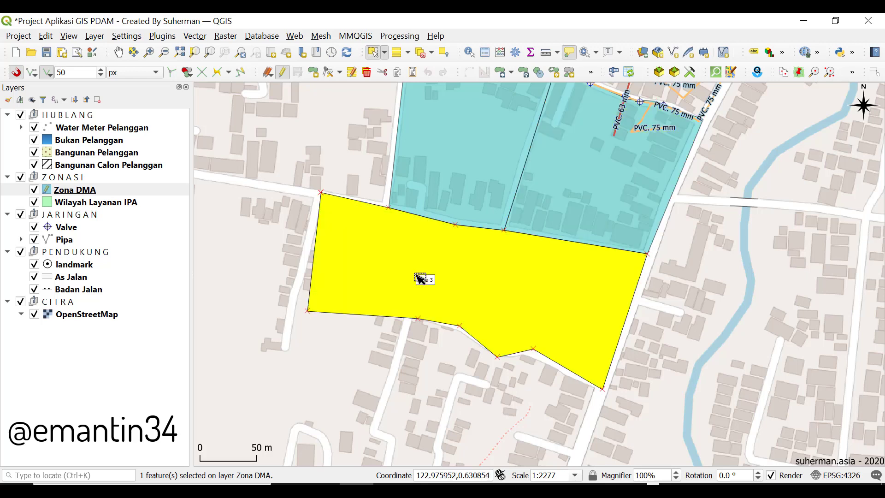
pyautogui.click(188, 74)
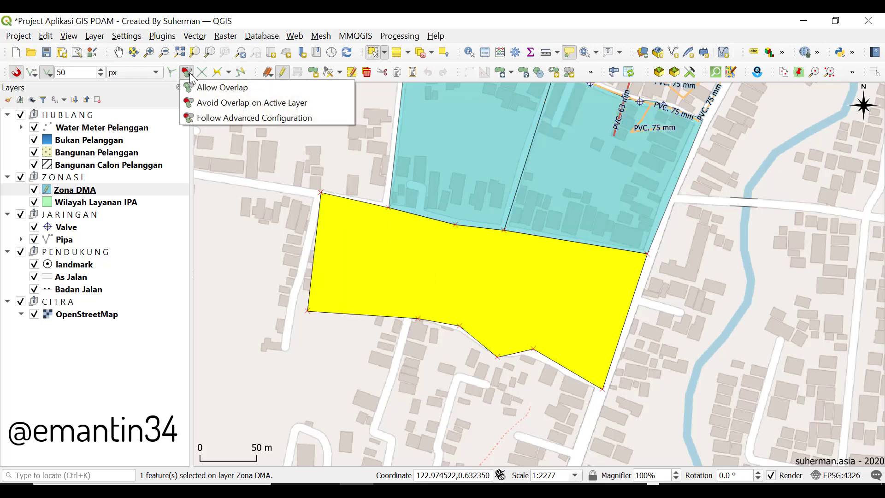
# Step: Set the overlap mode to Avoid Overlap on Active Layer and select the three zones in turn to inspect their boundaries
pyautogui.click(286, 103)
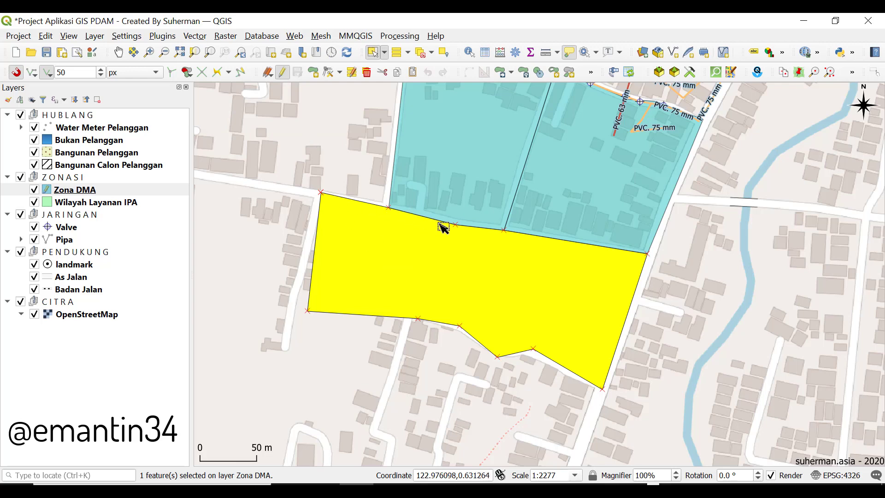
pyautogui.scroll(1, 450, 253)
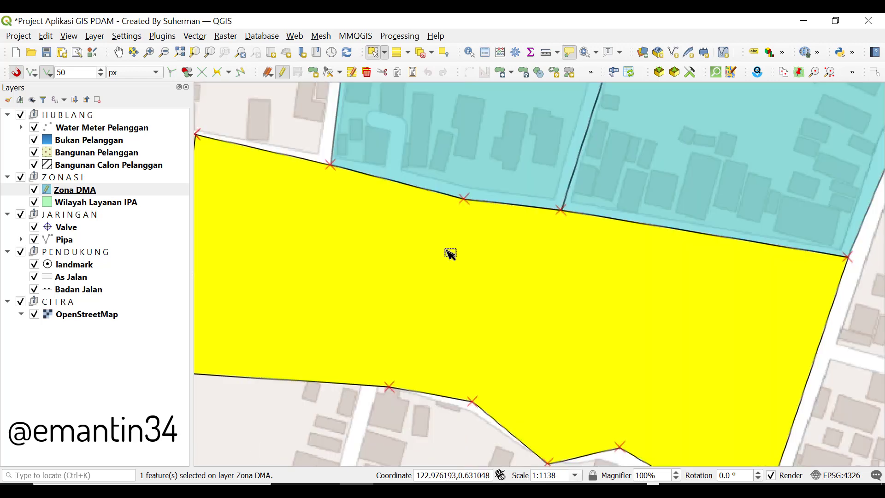
pyautogui.scroll(-1, 450, 253)
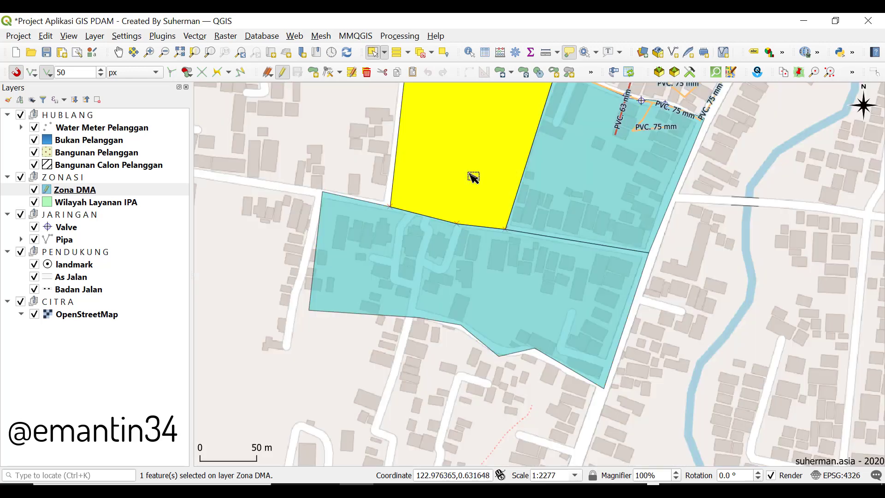
pyautogui.click(472, 177)
pyautogui.click(596, 218)
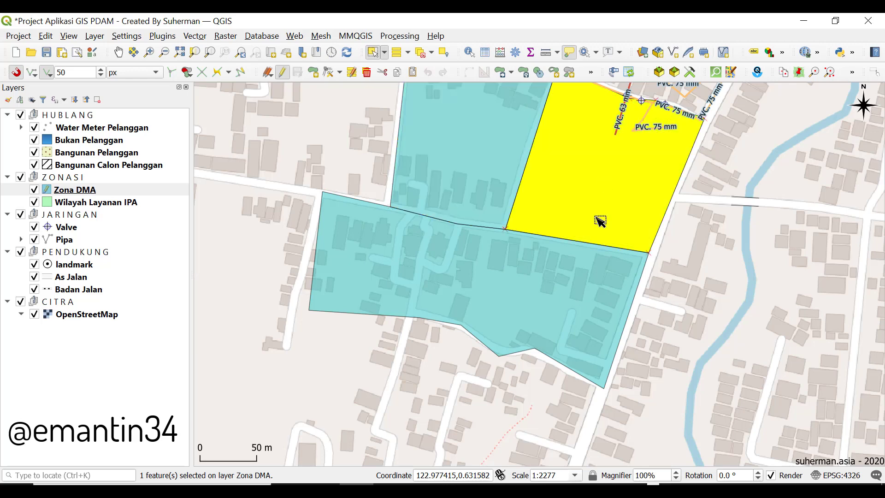
pyautogui.click(570, 299)
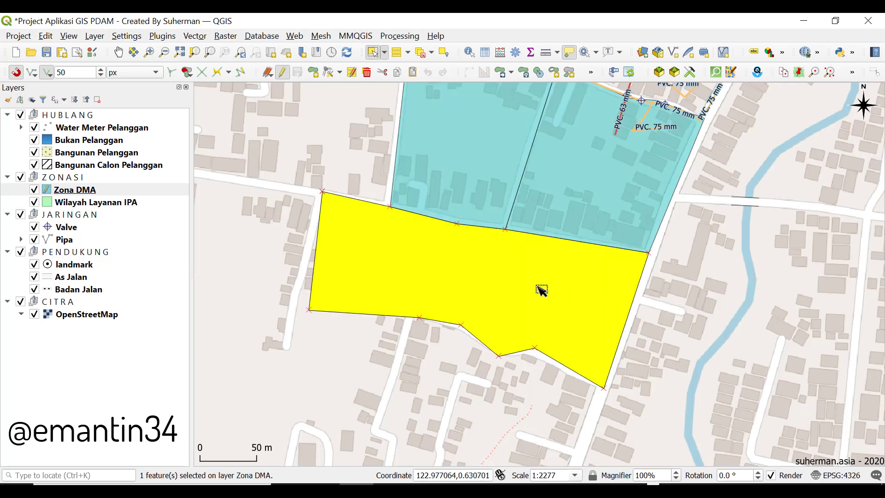
# Step: Stop editing the Zona DMA layer and check the three zones again by selecting each one, clearing the selection at the end
pyautogui.click(282, 72)
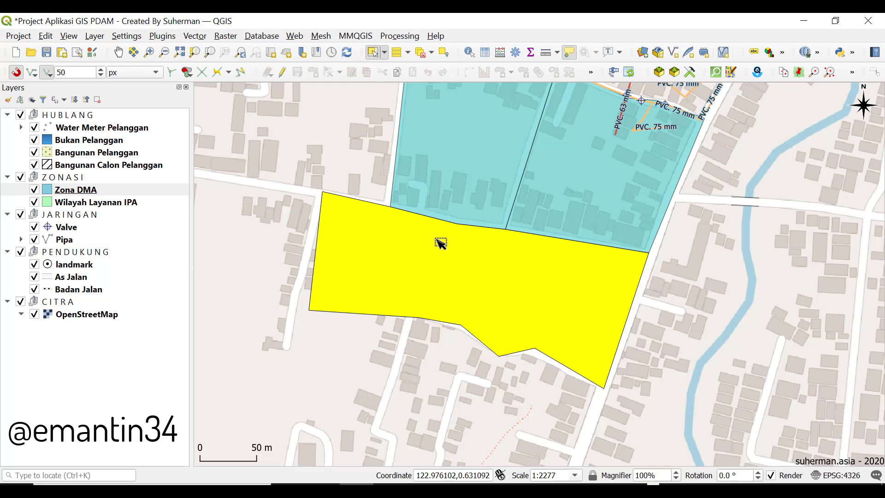
pyautogui.scroll(1, 442, 243)
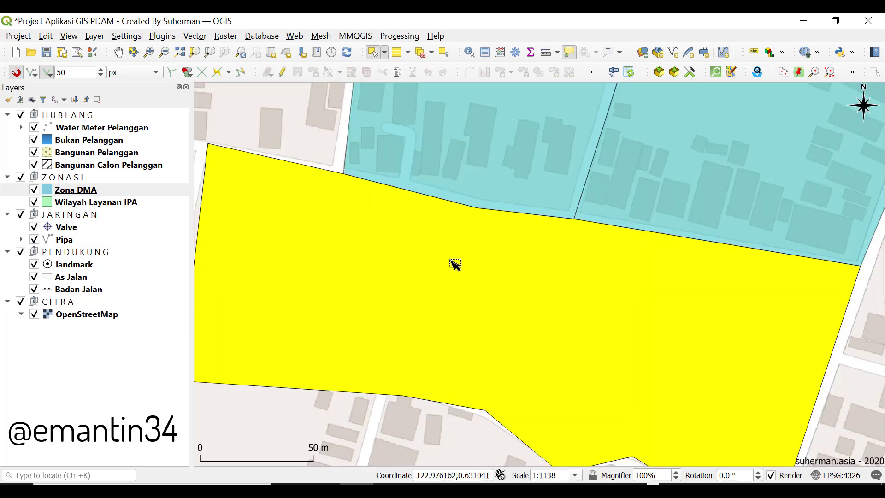
pyautogui.scroll(-1, 455, 264)
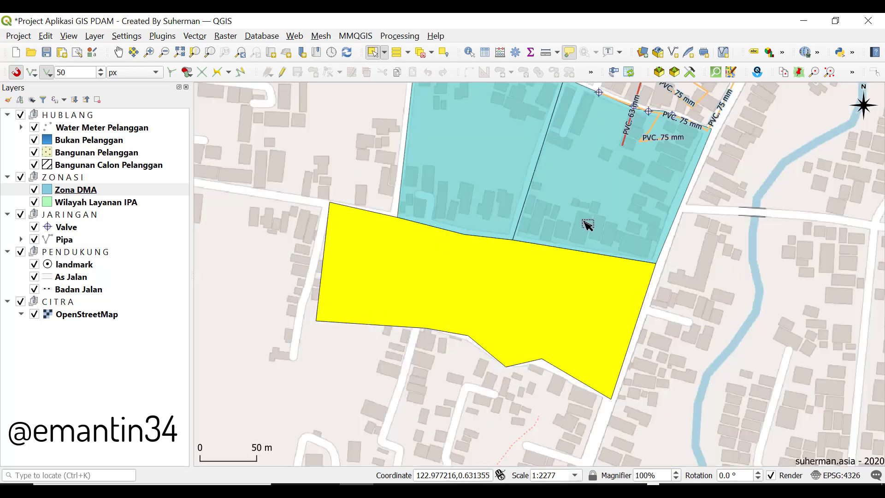
pyautogui.click(586, 224)
pyautogui.click(579, 308)
pyautogui.click(459, 190)
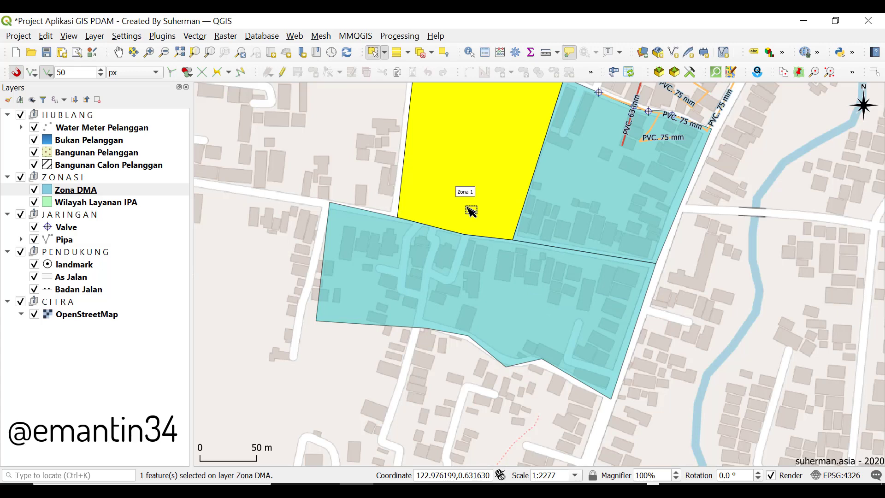
pyautogui.click(592, 217)
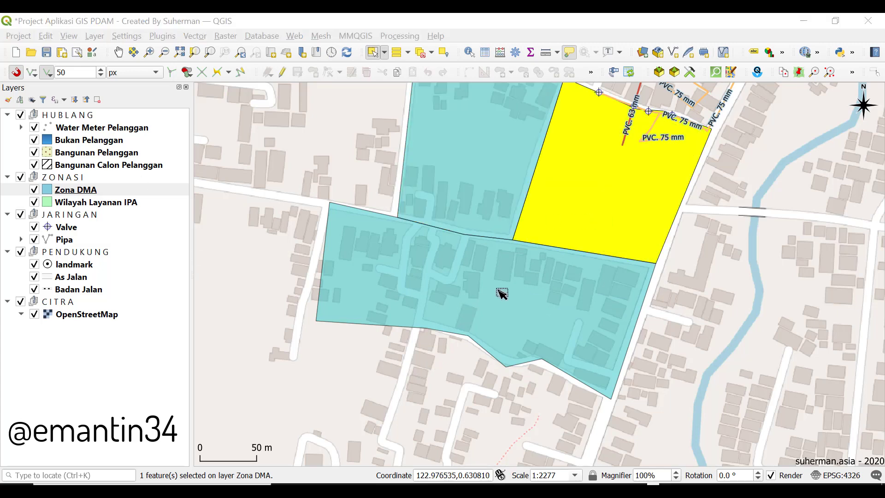
pyautogui.moveTo(501, 282)
pyautogui.click(421, 52)
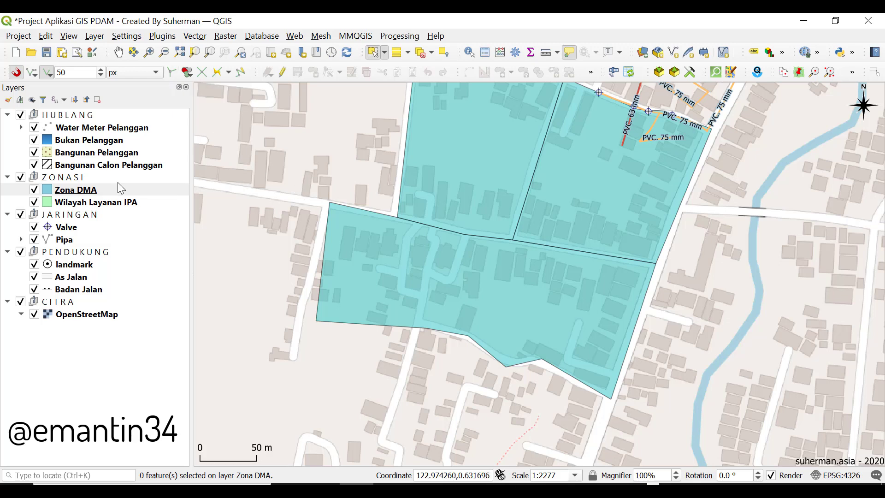
# Step: Reopen the Zona DMA layer for editing and activate the Vertex Tool for the current layer at the junction of the three zones
pyautogui.click(81, 193)
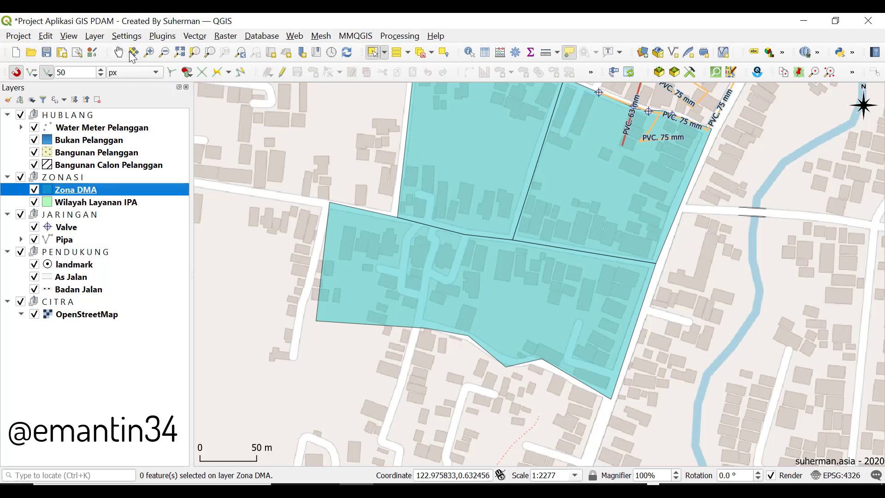
pyautogui.click(149, 52)
pyautogui.click(525, 233)
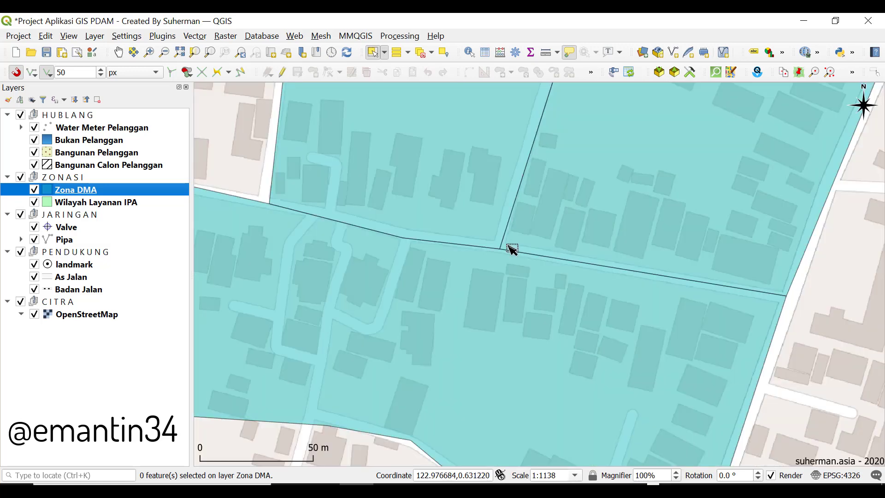
pyautogui.click(510, 248)
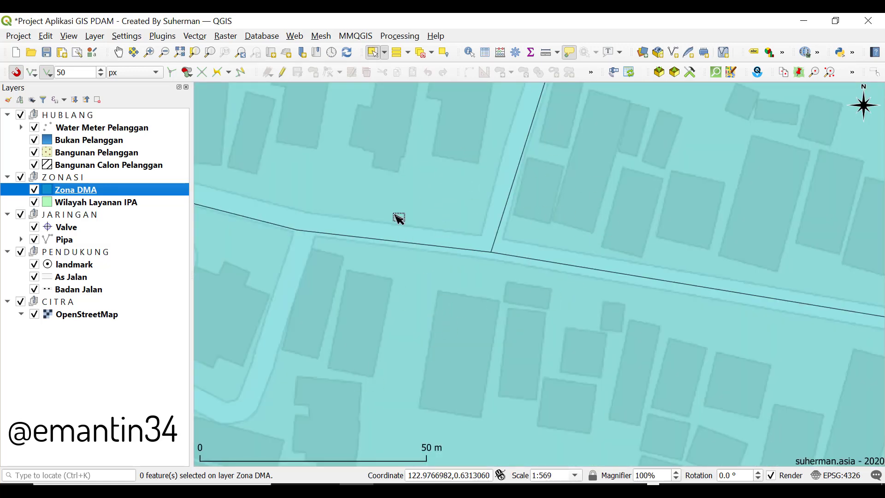
pyautogui.click(282, 72)
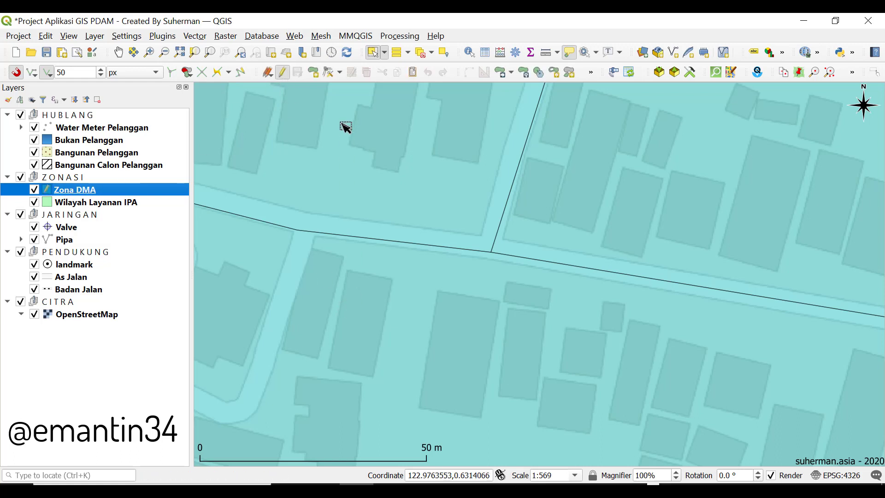
pyautogui.click(339, 73)
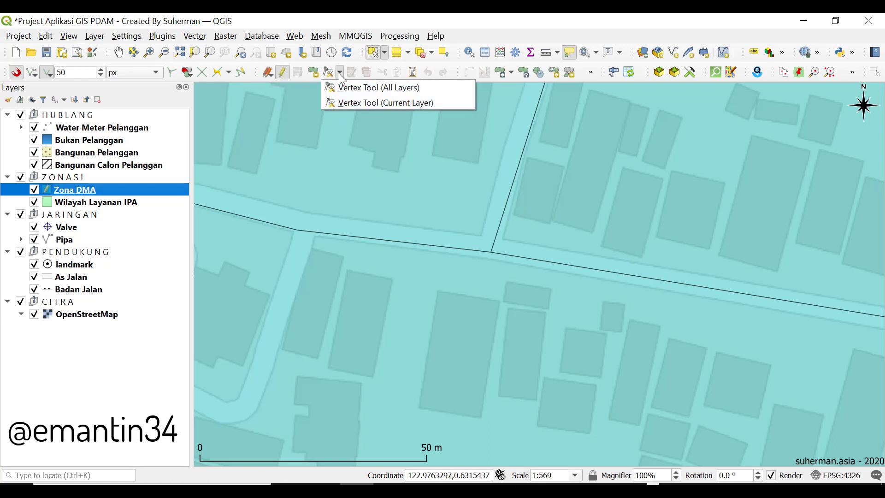
pyautogui.click(341, 101)
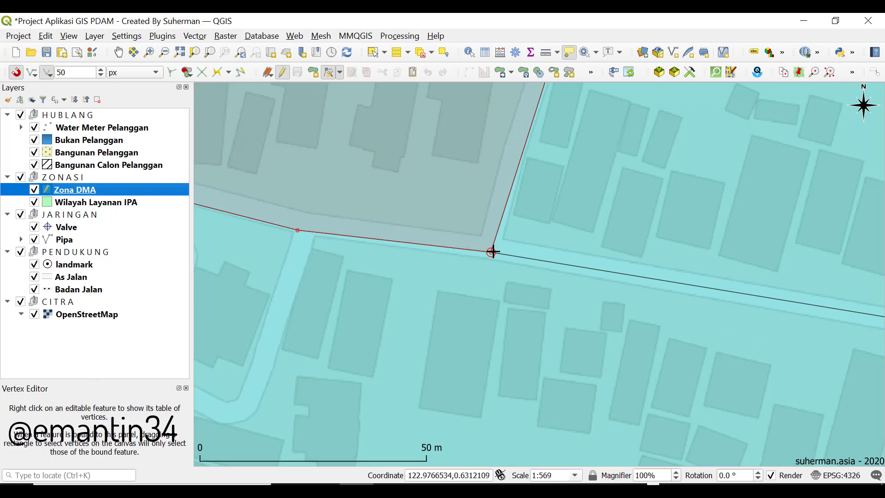
# Step: Try moving Zona 1's southeast corner vertex into Zona 2 without topological editing, and undo the move
pyautogui.click(492, 252)
pyautogui.click(579, 224)
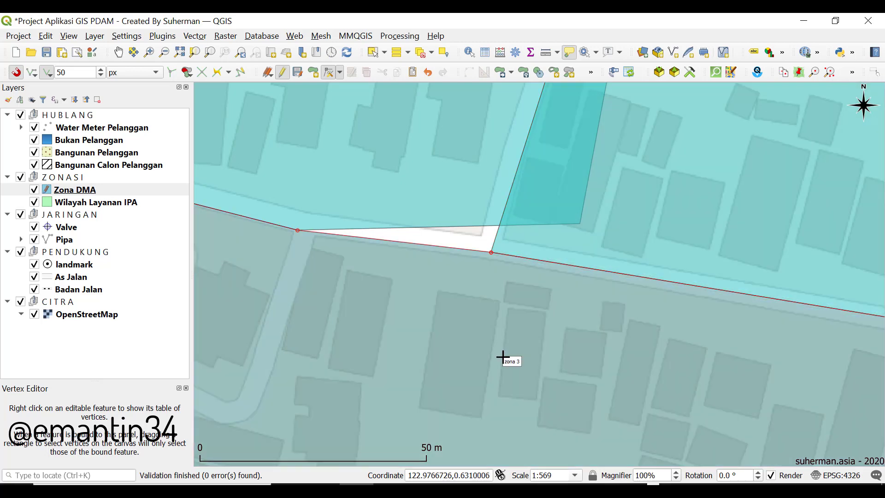
pyautogui.hotkey('ctrl', 'z')
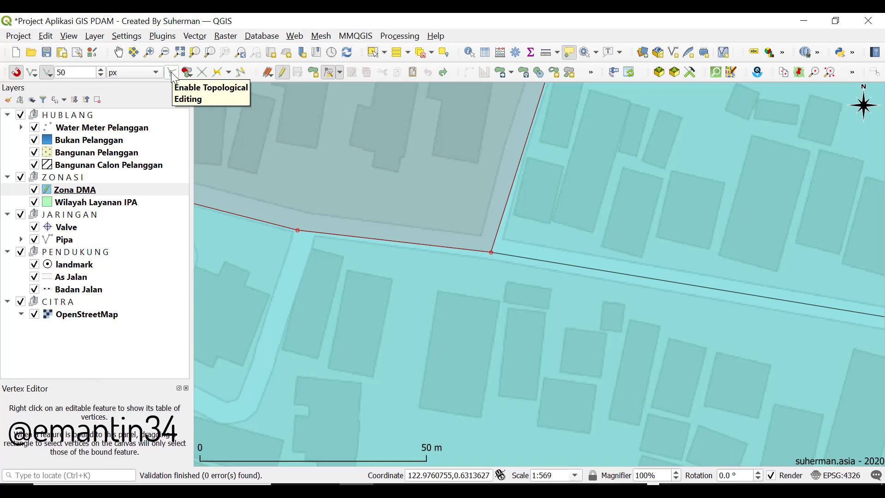
# Step: Enable topological editing, then move the vertex shared by all three zones northwest into Zona 1 and back to the road junction
pyautogui.click(171, 72)
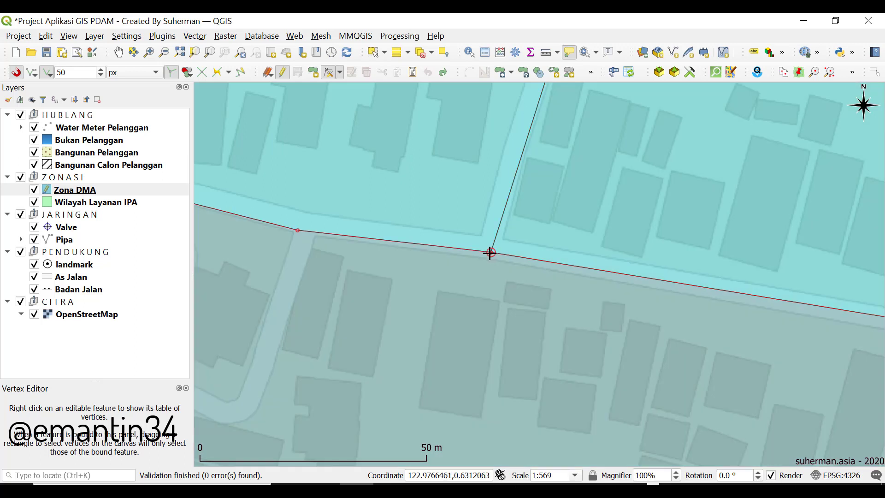
pyautogui.click(492, 252)
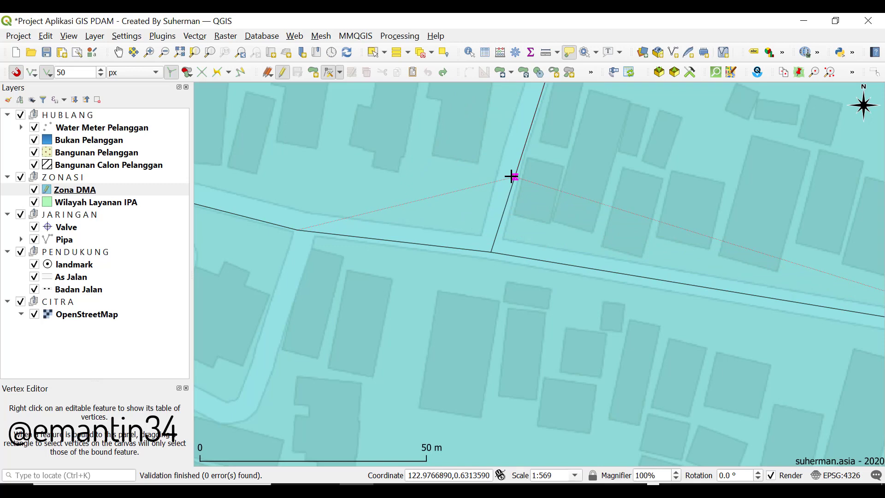
pyautogui.click(406, 199)
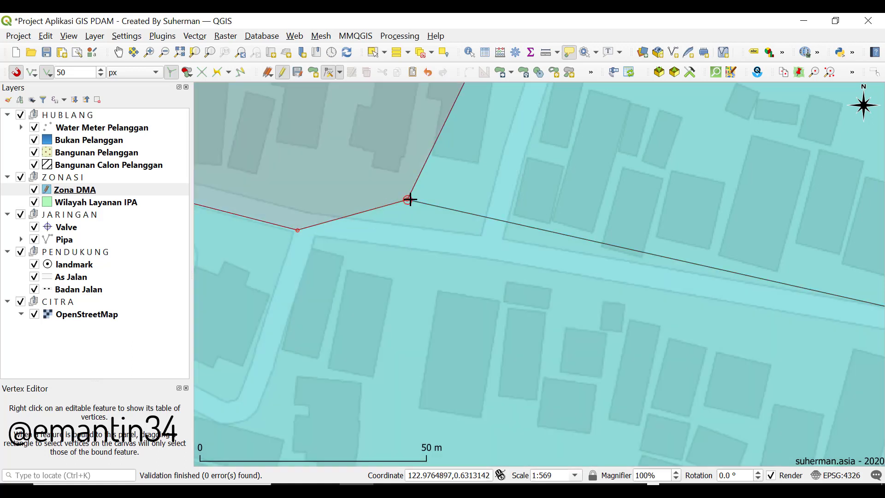
pyautogui.click(484, 243)
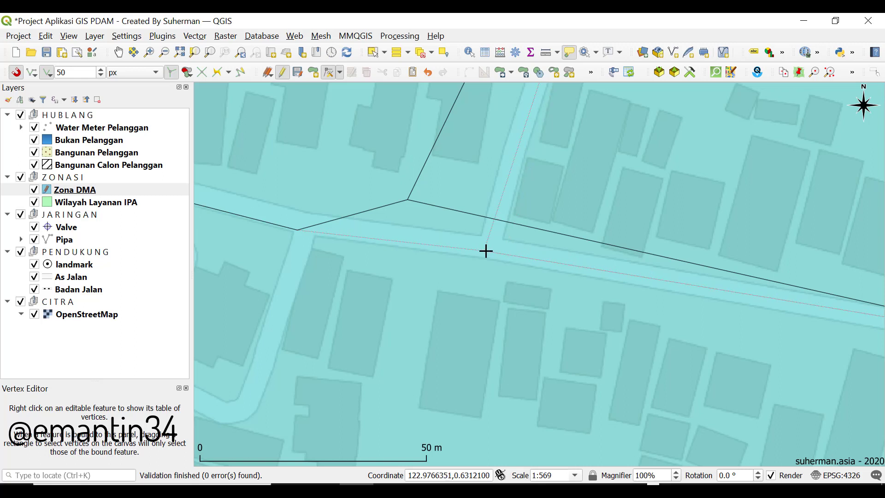
pyautogui.rightClick(489, 248)
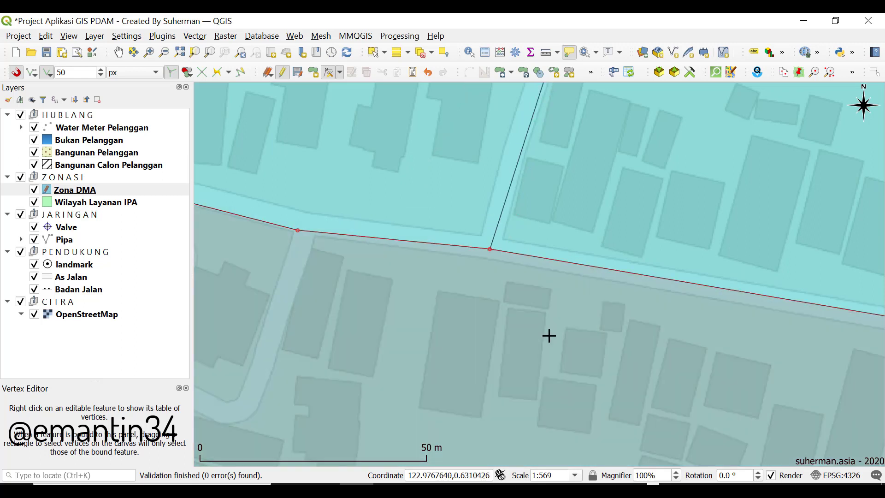
# Step: Review the available snapping types, including vertex and segment snapping
pyautogui.scroll(-1, 508, 312)
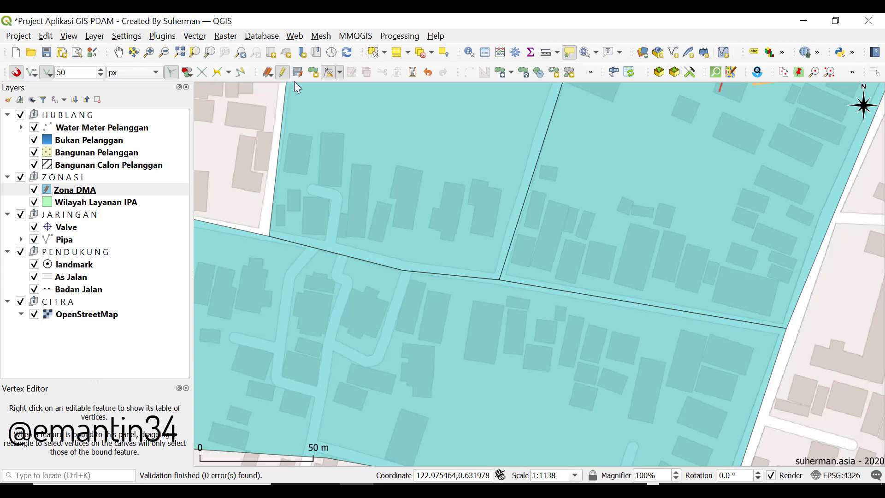
pyautogui.click(344, 75)
pyautogui.click(344, 75)
pyautogui.click(47, 73)
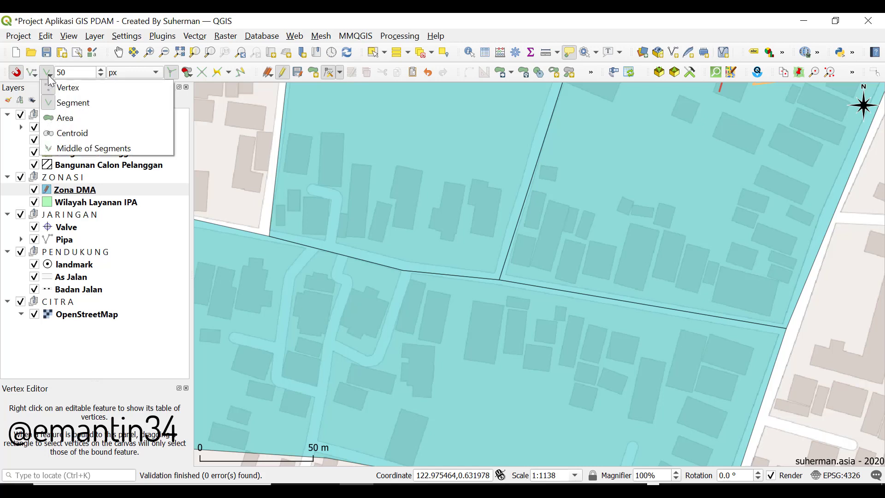
pyautogui.click(69, 102)
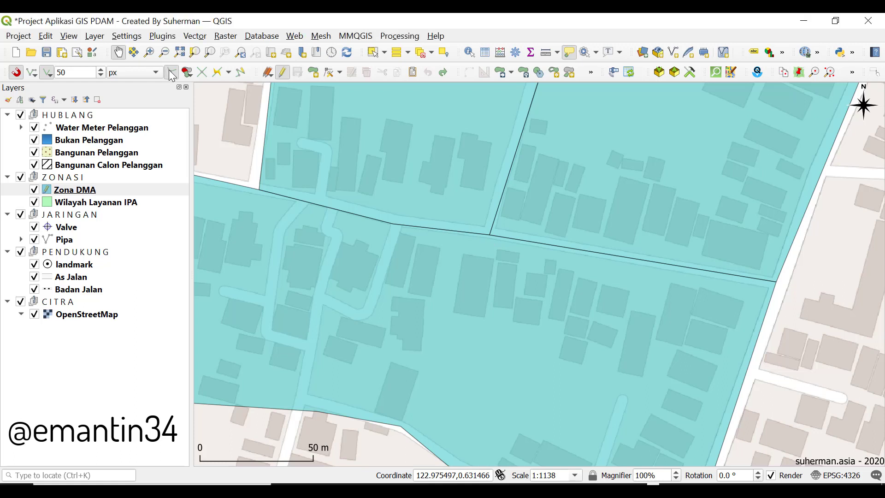
# Step: Enable topological editing for the Zona DMA layer and review the snapping types and tolerance settings
pyautogui.click(103, 196)
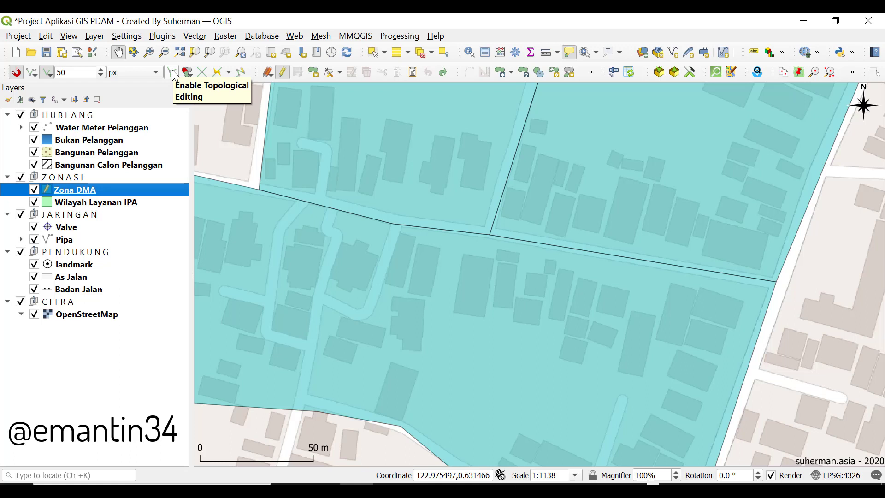
pyautogui.click(173, 72)
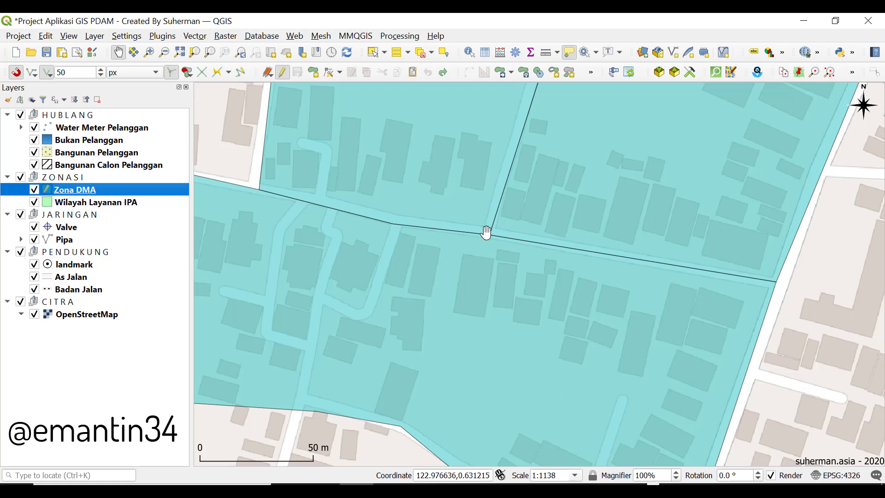
pyautogui.click(47, 74)
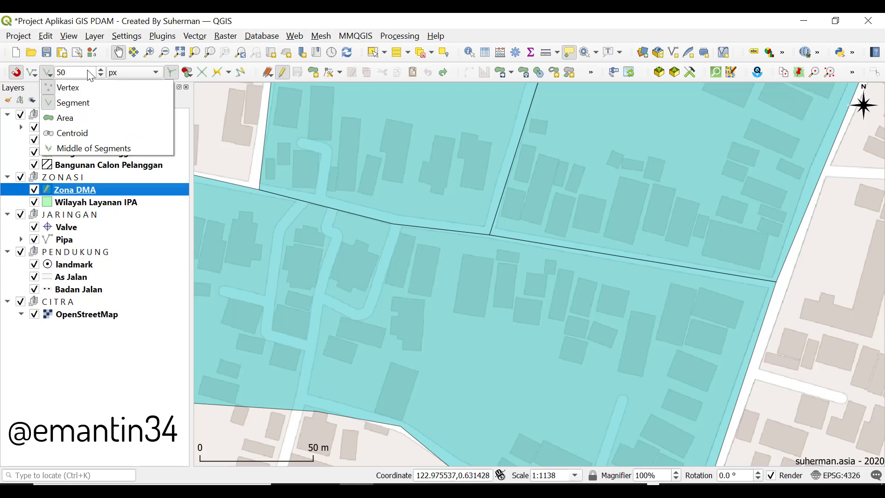
pyautogui.click(89, 71)
pyautogui.click(49, 74)
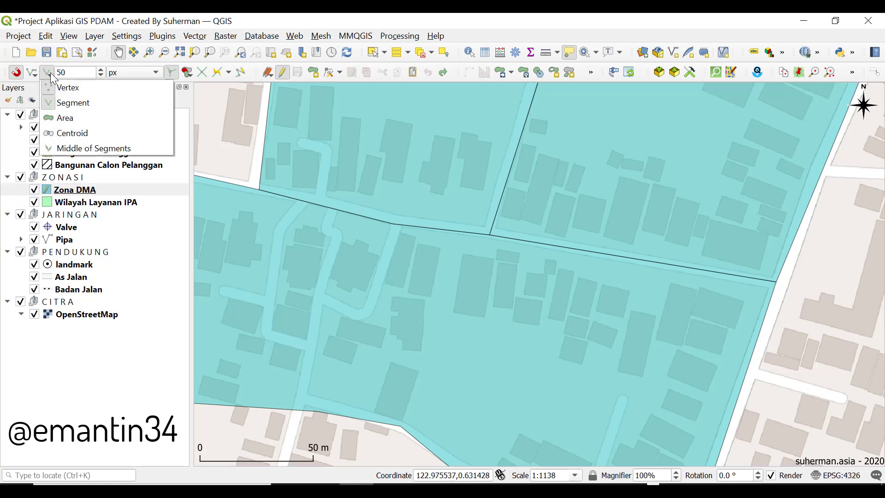
pyautogui.click(88, 72)
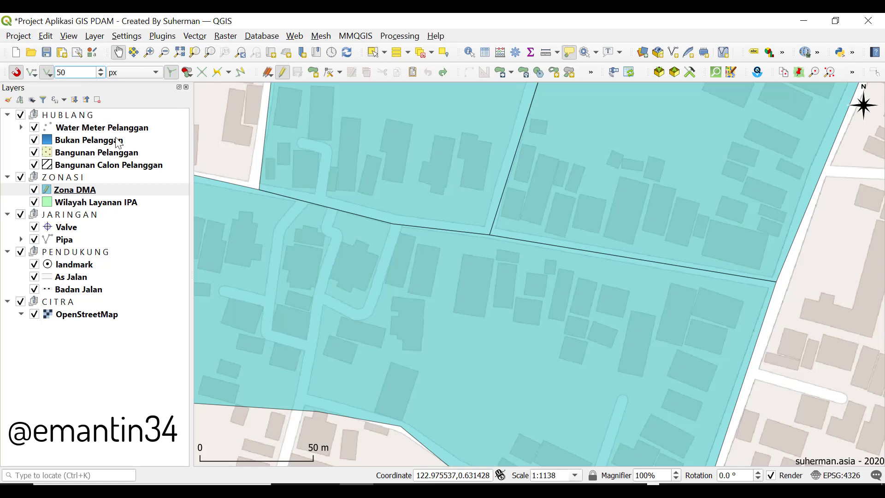
# Step: With topological editing on, move the boundary segment shared by Zona 1 and Zona 3 southwest into Zona 3 on the Zona DMA layer
pyautogui.click(74, 194)
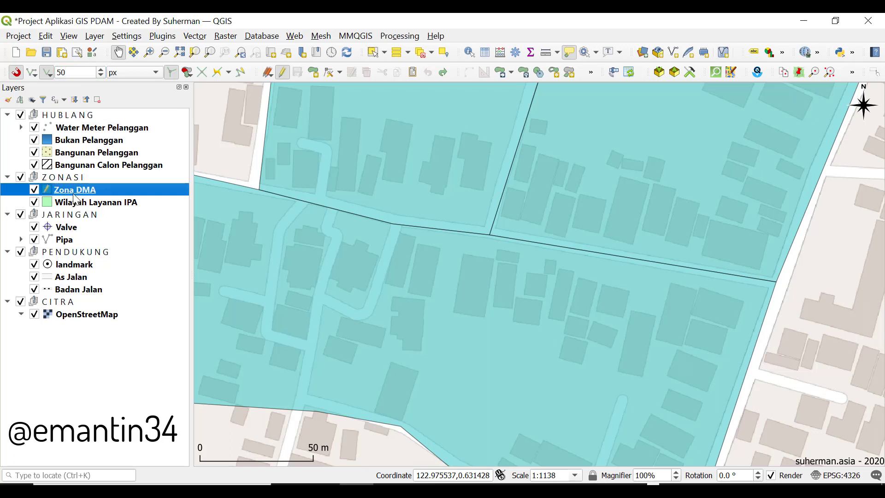
pyautogui.click(329, 74)
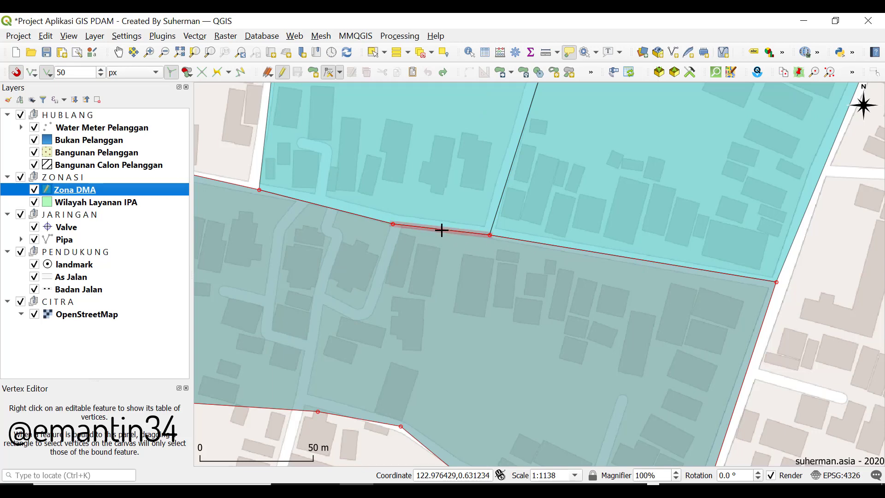
pyautogui.scroll(1, 444, 230)
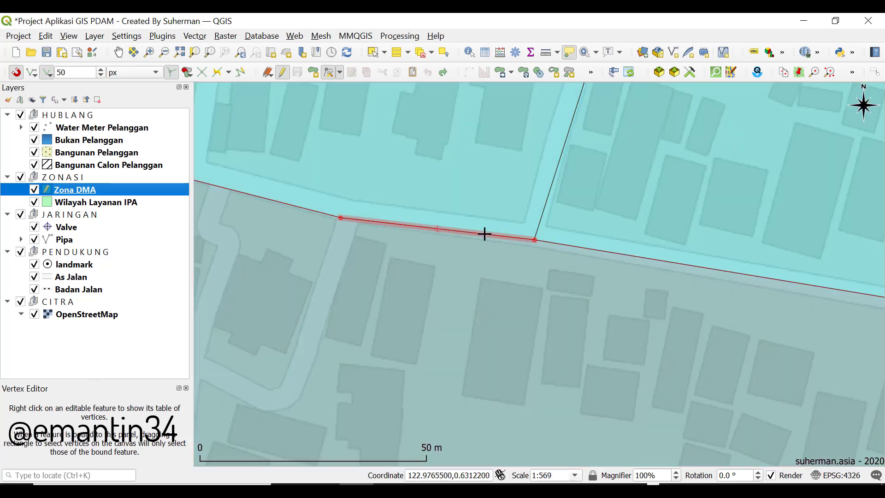
pyautogui.click(484, 234)
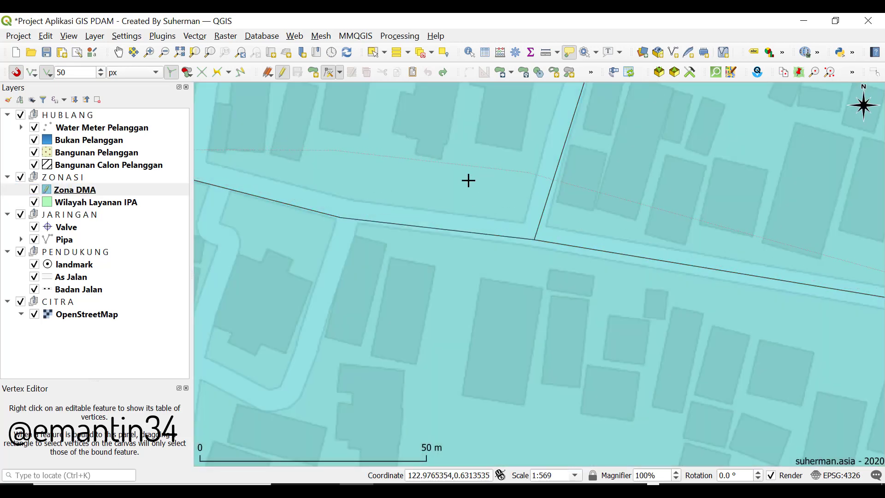
pyautogui.click(408, 281)
pyautogui.scroll(-2, 462, 355)
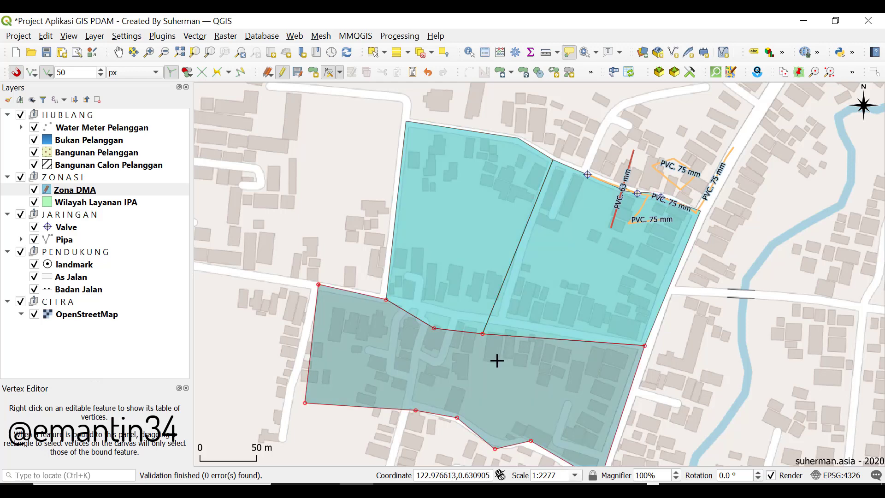
# Step: Move the segment shared by Zona 1 and Zona 3 back onto the road and save the layer edits
pyautogui.scroll(2, 431, 336)
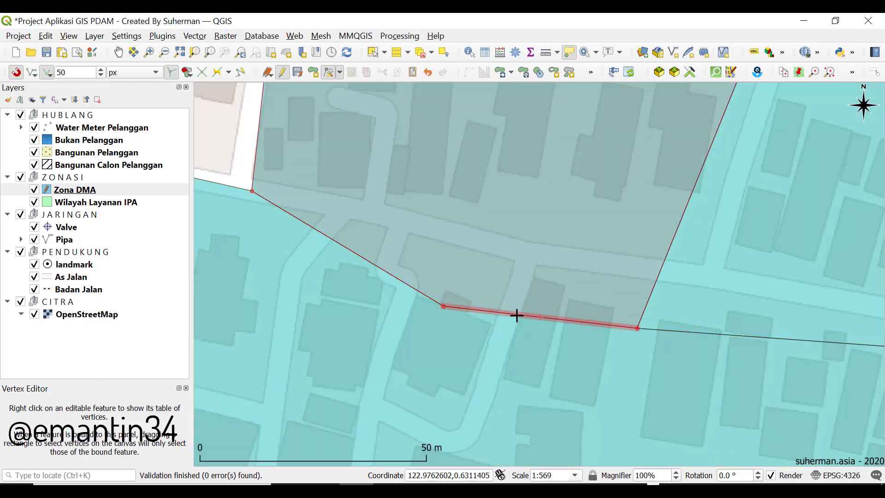
pyautogui.click(516, 315)
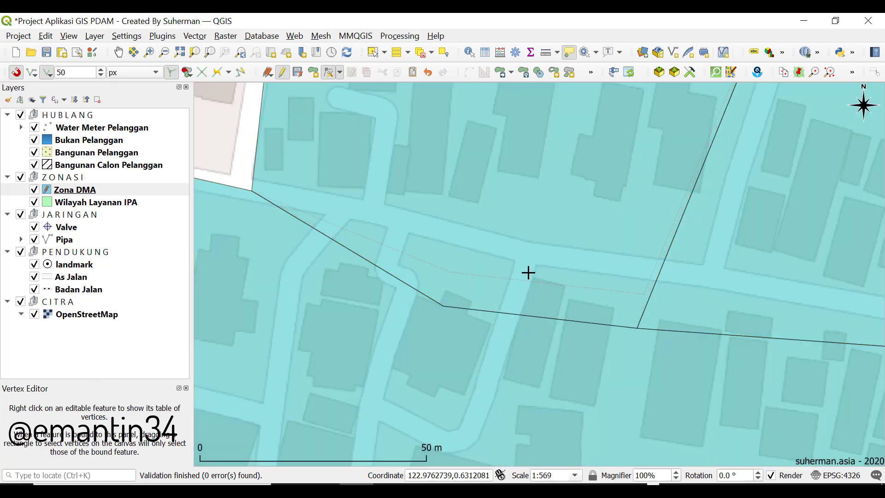
pyautogui.press('Escape')
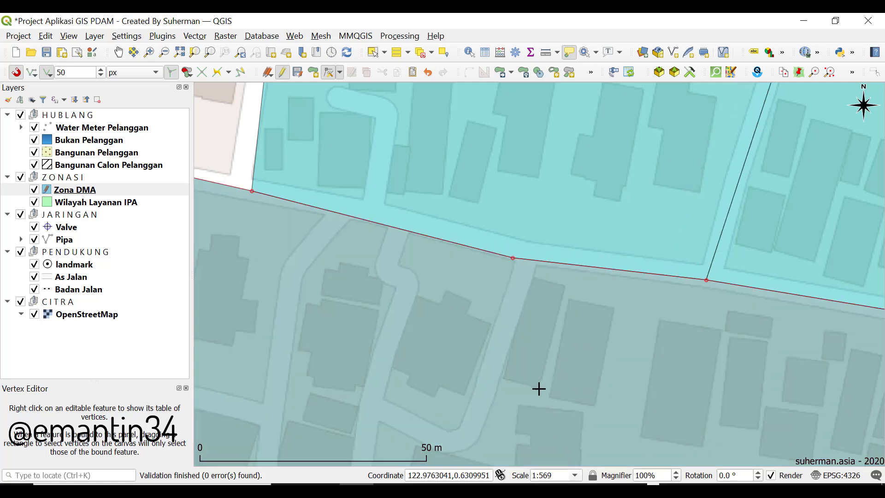
pyautogui.scroll(-1, 507, 347)
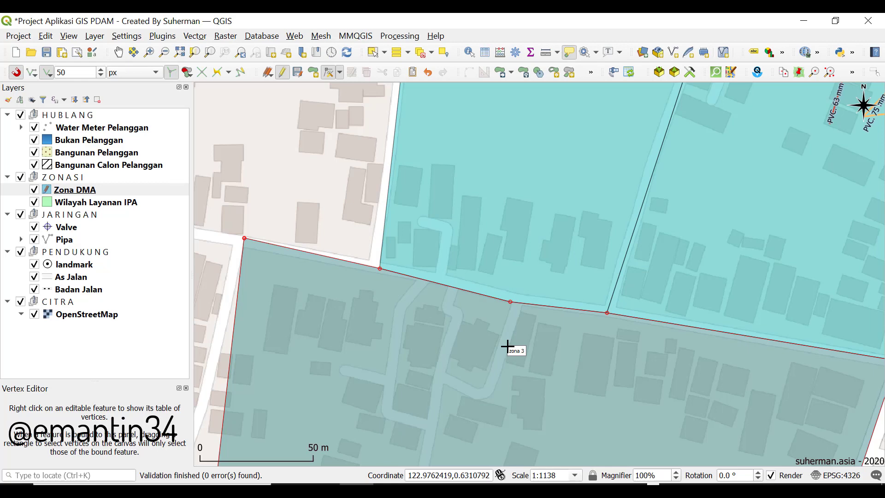
pyautogui.scroll(-2, 555, 330)
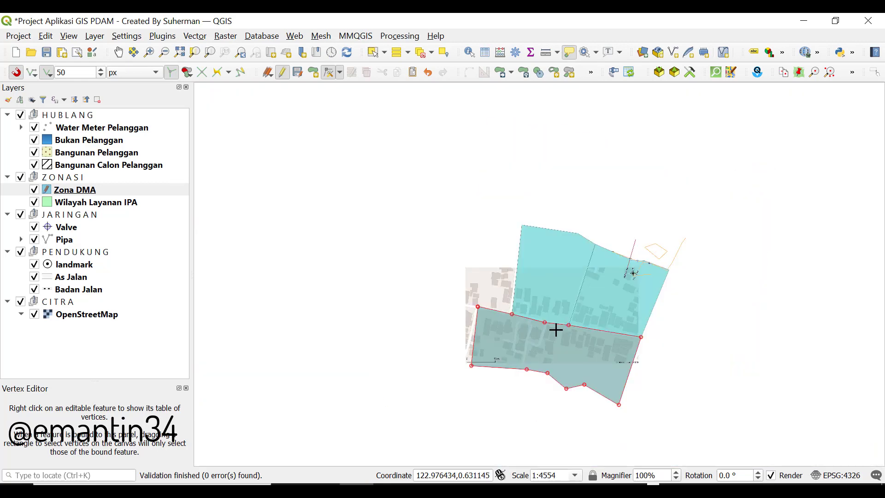
pyautogui.scroll(1, 555, 330)
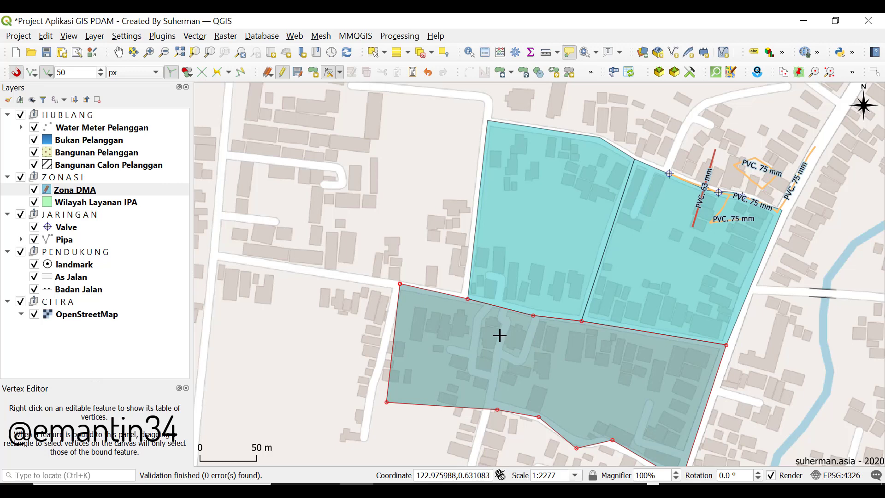
pyautogui.click(300, 76)
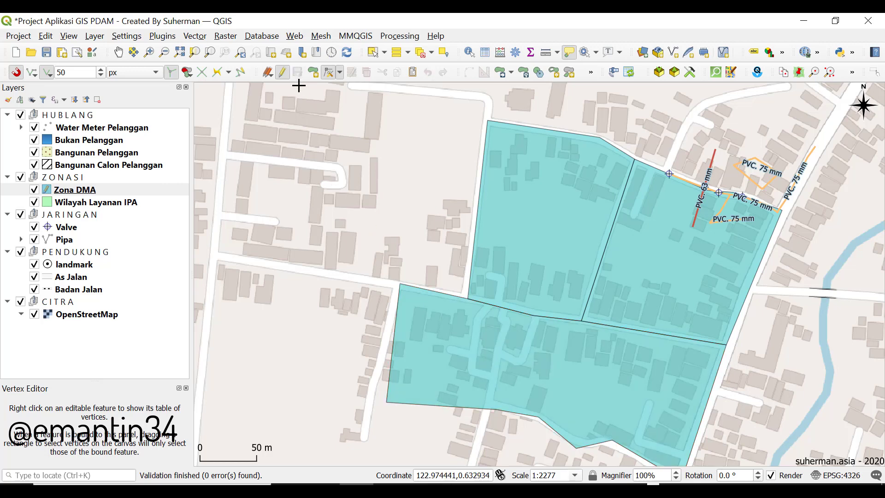
# Step: Review the overlap handling modes and look over the DMA zones with the Wilayah Layanan IPA layer selected
pyautogui.click(186, 71)
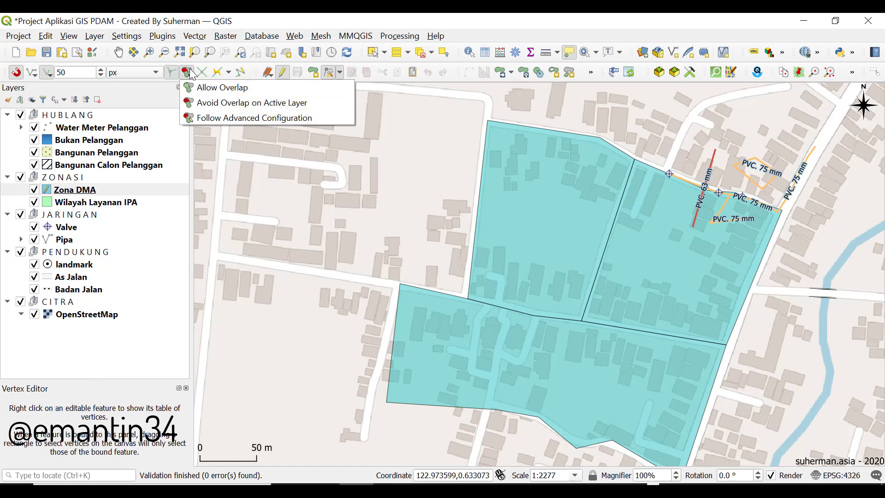
pyautogui.click(191, 73)
pyautogui.click(97, 202)
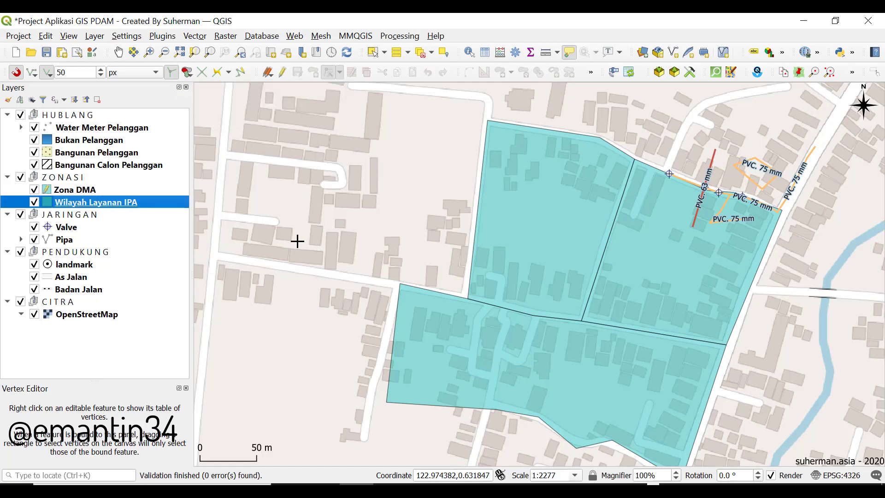
pyautogui.scroll(-1, 296, 240)
pyautogui.scroll(2, 331, 239)
pyautogui.scroll(-1, 333, 240)
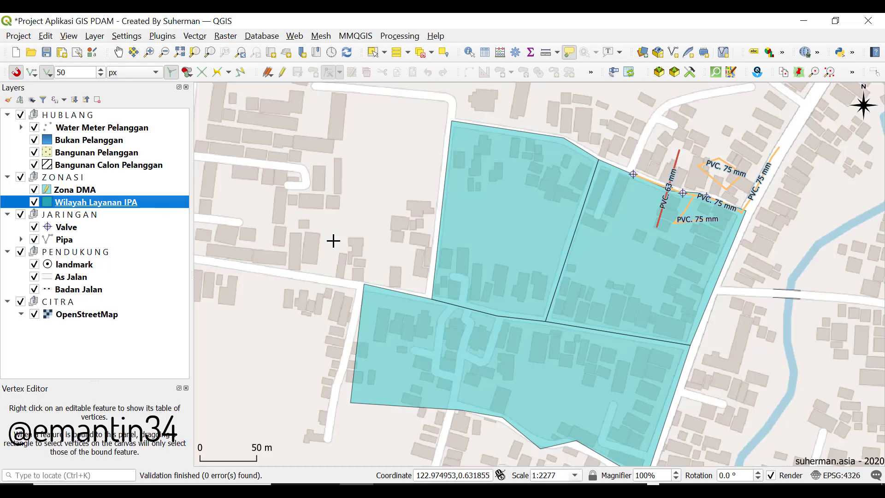
pyautogui.click(119, 52)
pyautogui.moveTo(297, 180); pyautogui.dragTo(330, 113)
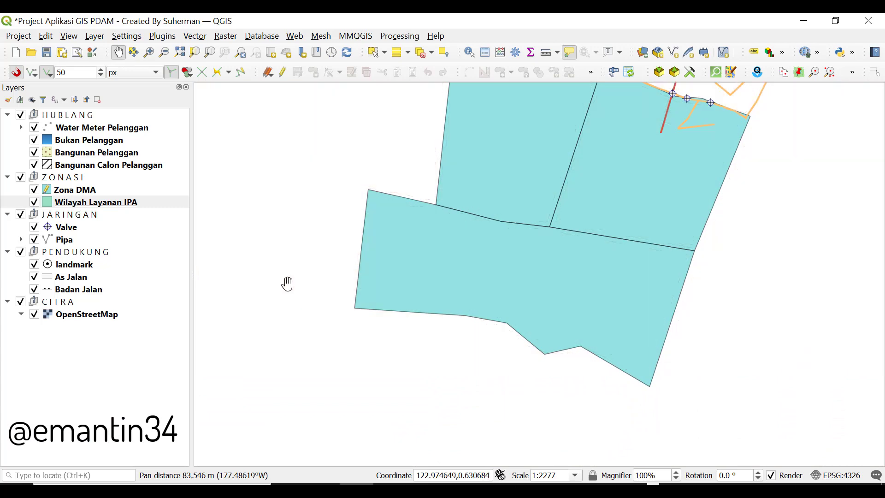
pyautogui.scroll(-1, 273, 253)
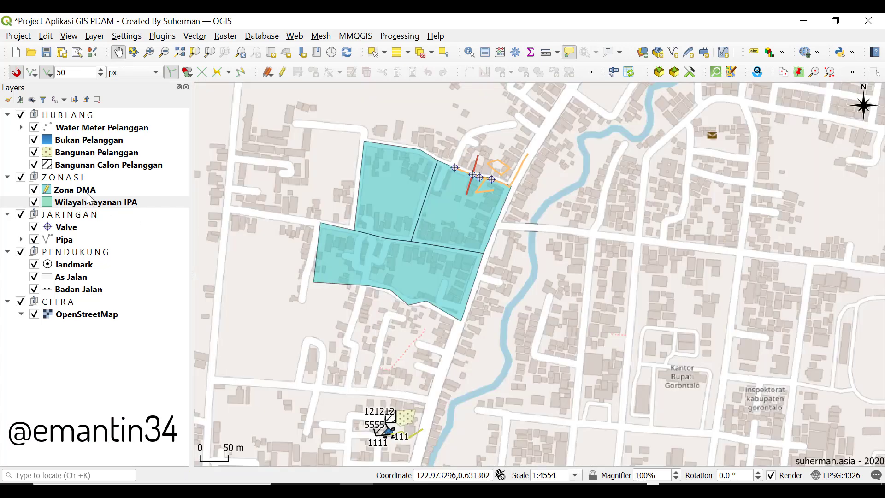
# Step: End editing of the Zona DMA layer and make Wilayah Layanan IPA the active layer
pyautogui.click(88, 192)
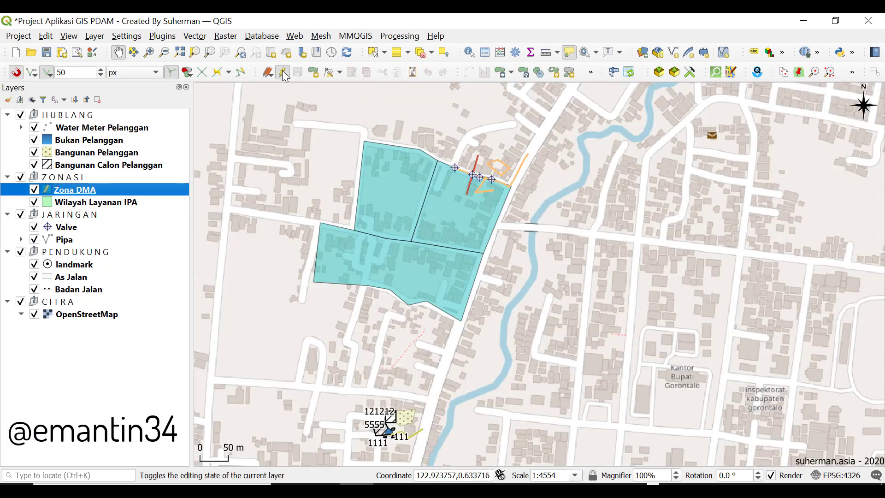
pyautogui.click(283, 72)
pyautogui.click(86, 205)
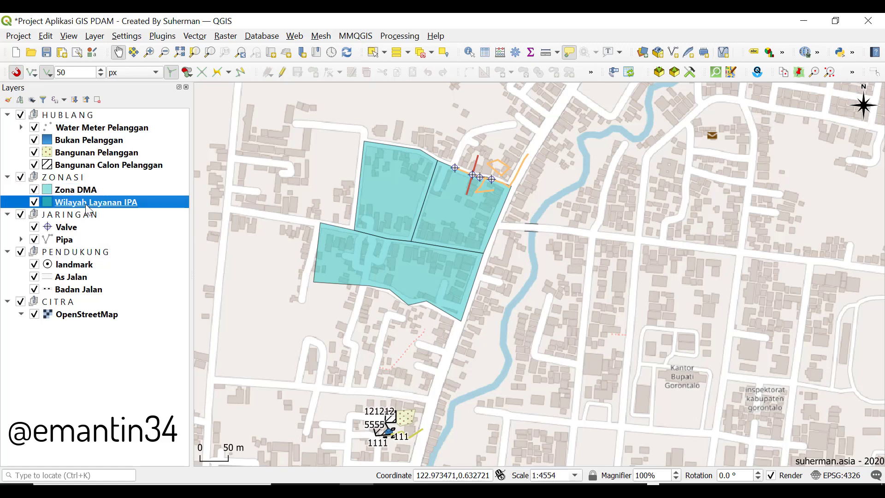
pyautogui.scroll(1, 346, 210)
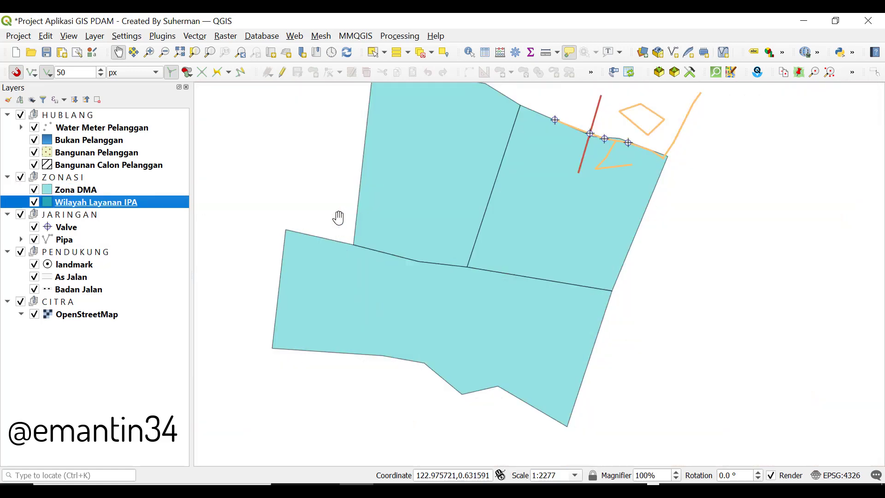
pyautogui.moveTo(341, 213); pyautogui.dragTo(489, 250)
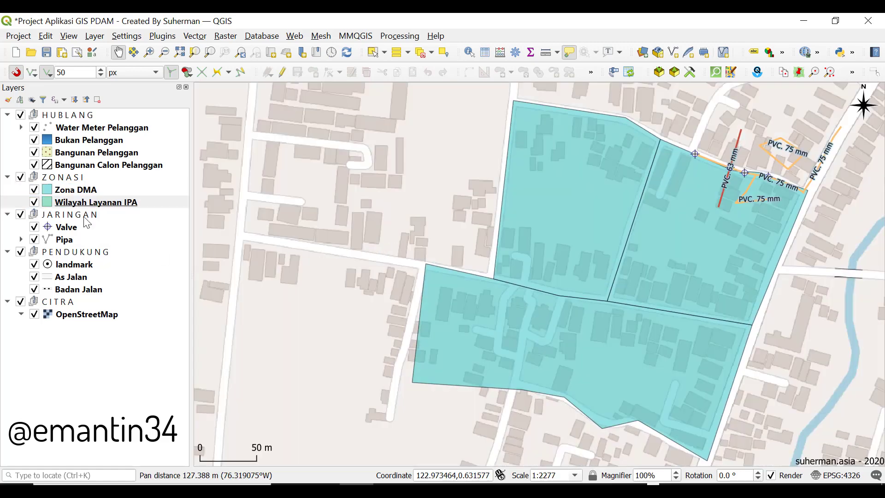
pyautogui.click(84, 206)
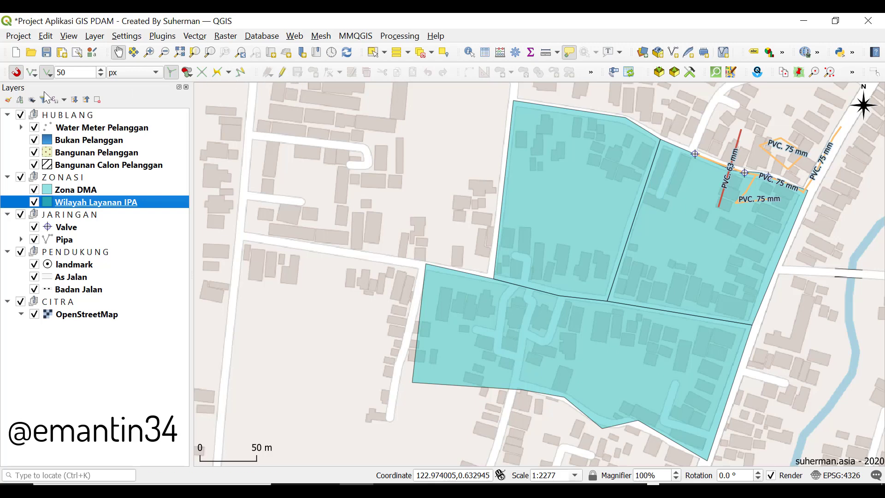
# Step: Set overlap handling to Follow Advanced Configuration and switch the project snapping scope from the active layer to Advanced Configuration
pyautogui.click(187, 73)
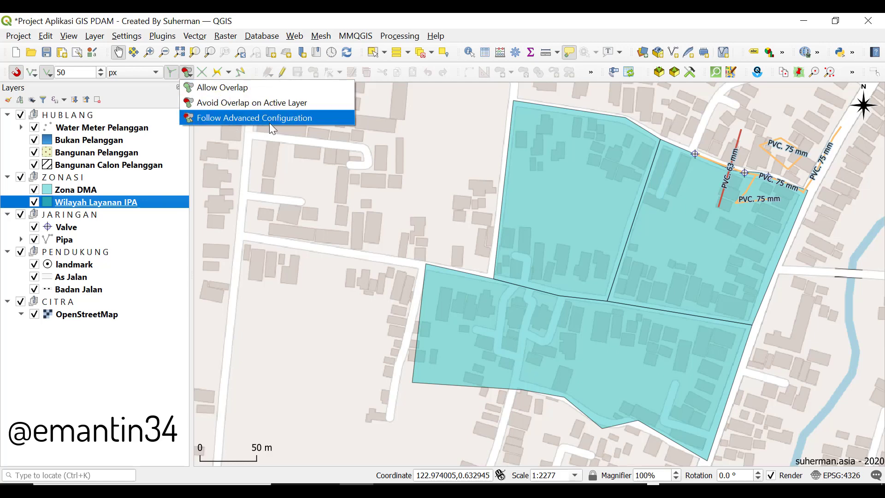
pyautogui.click(282, 119)
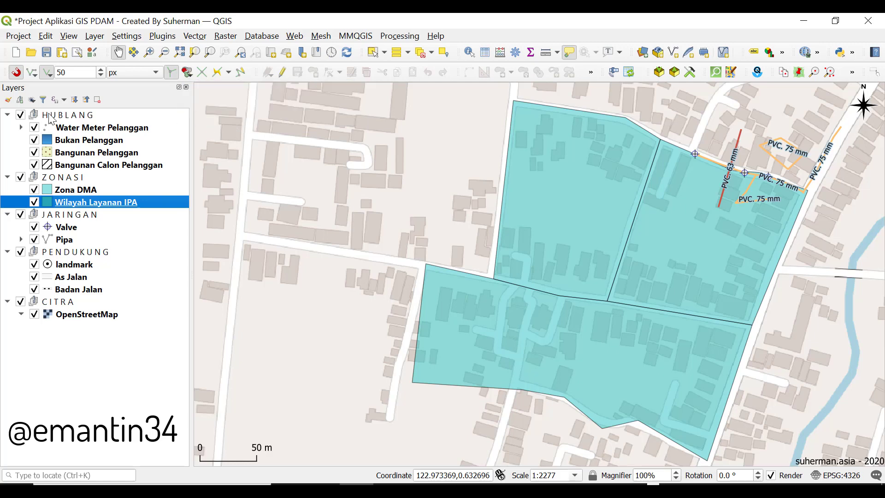
pyautogui.click(31, 72)
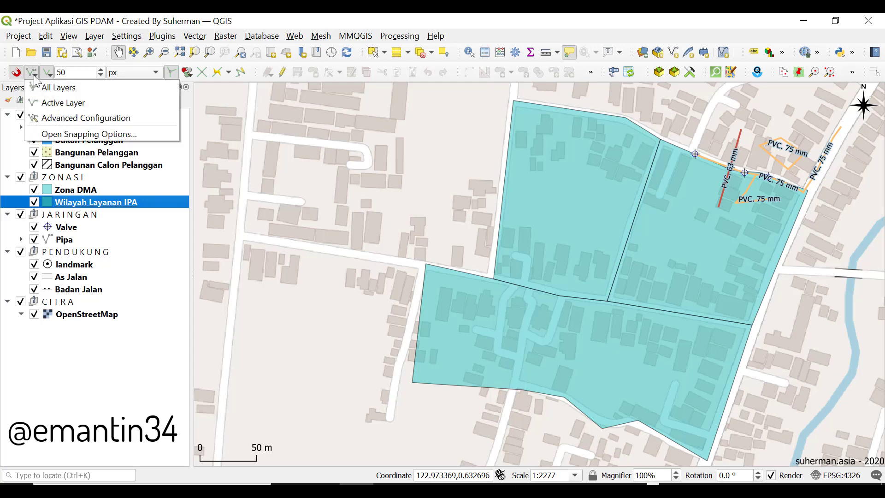
pyautogui.click(51, 134)
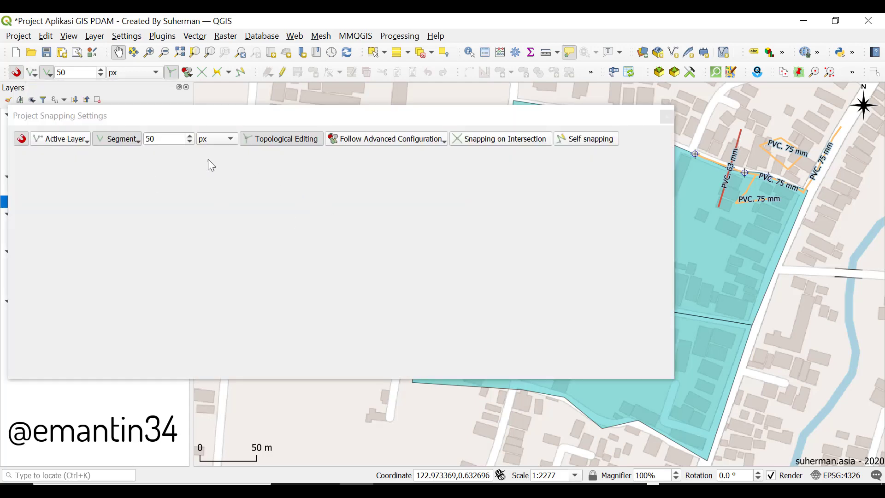
pyautogui.moveTo(206, 123); pyautogui.dragTo(367, 125)
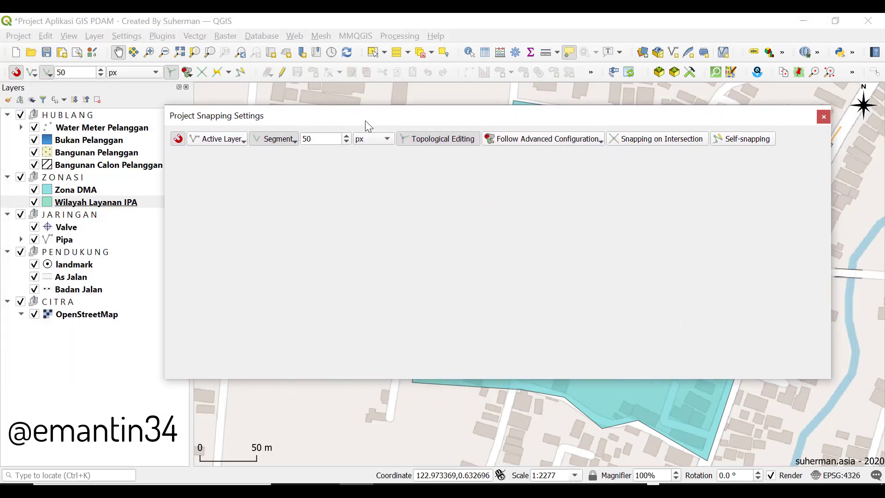
pyautogui.click(236, 142)
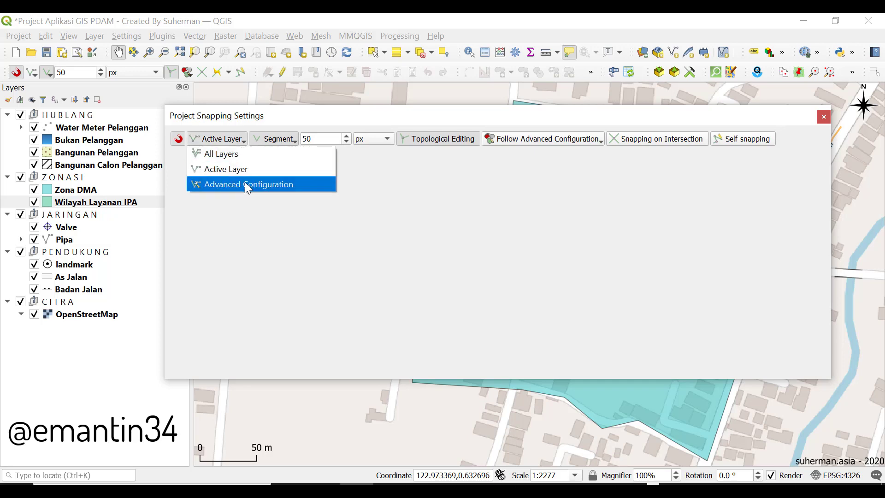
pyautogui.click(245, 182)
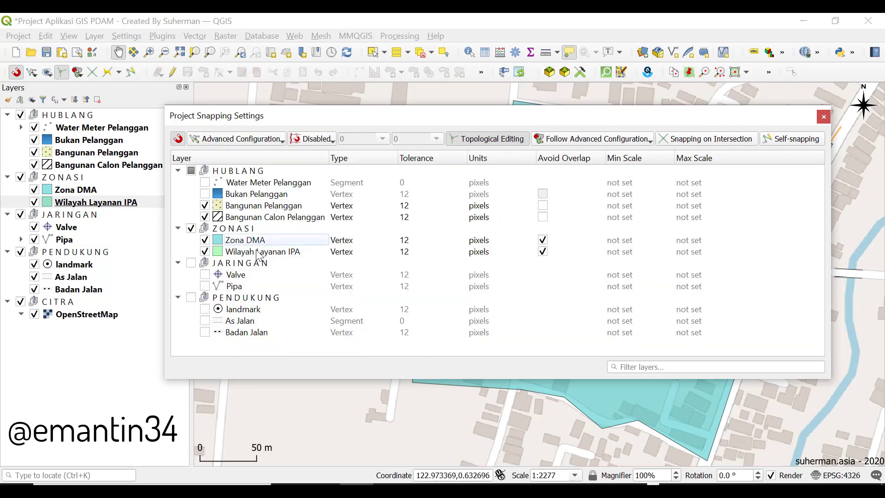
# Step: Make sure Avoid Overlap is enabled for both Zona DMA and Wilayah Layanan IPA, and close the snapping settings
pyautogui.click(542, 239)
pyautogui.click(543, 251)
pyautogui.click(543, 251)
pyautogui.click(542, 239)
pyautogui.click(824, 116)
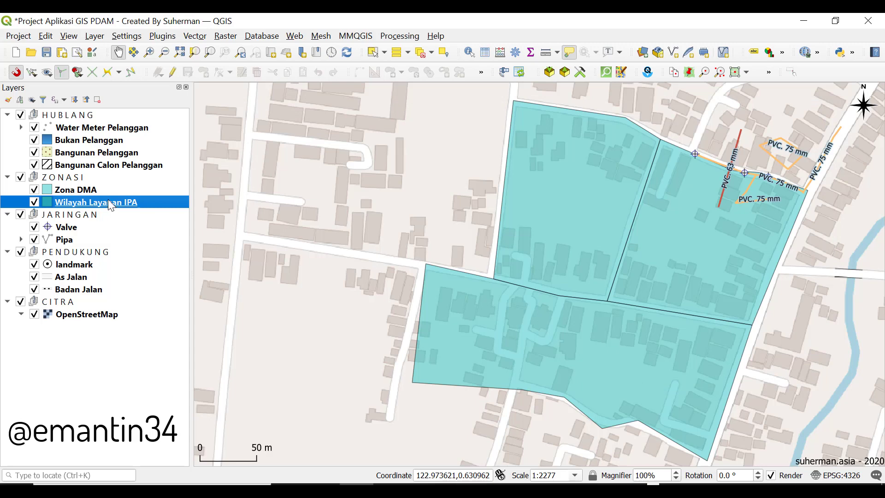
# Step: Start editing Wilayah Layanan IPA and digitize a polygon west of the DMA zones, letting its eastern side run across the adjoining zones
pyautogui.click(173, 73)
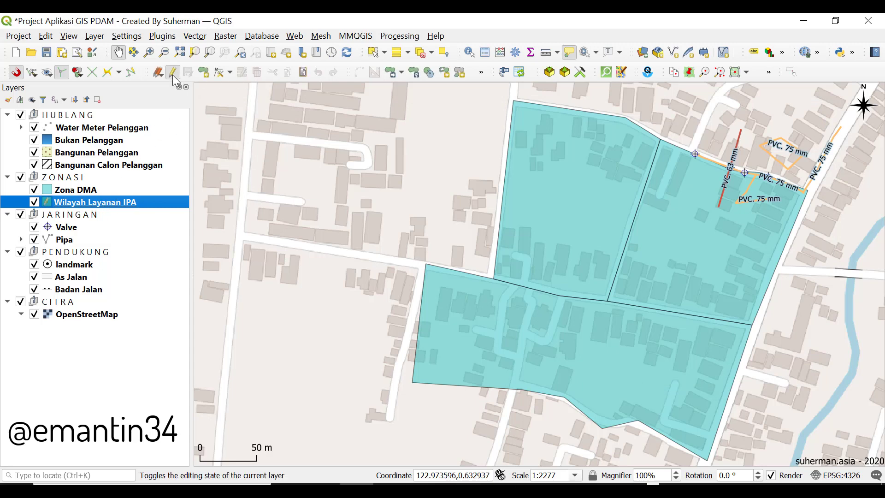
pyautogui.click(206, 77)
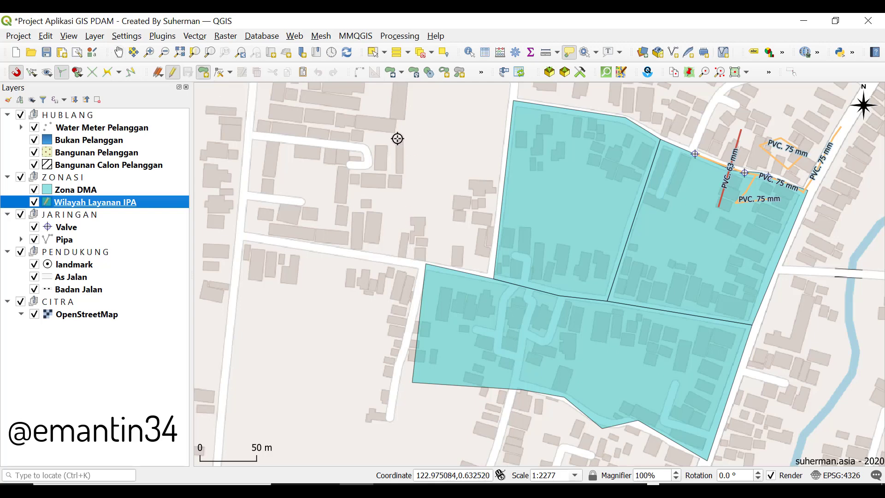
pyautogui.scroll(-1, 424, 138)
pyautogui.scroll(1, 425, 139)
pyautogui.moveTo(395, 141); pyautogui.dragTo(420, 152)
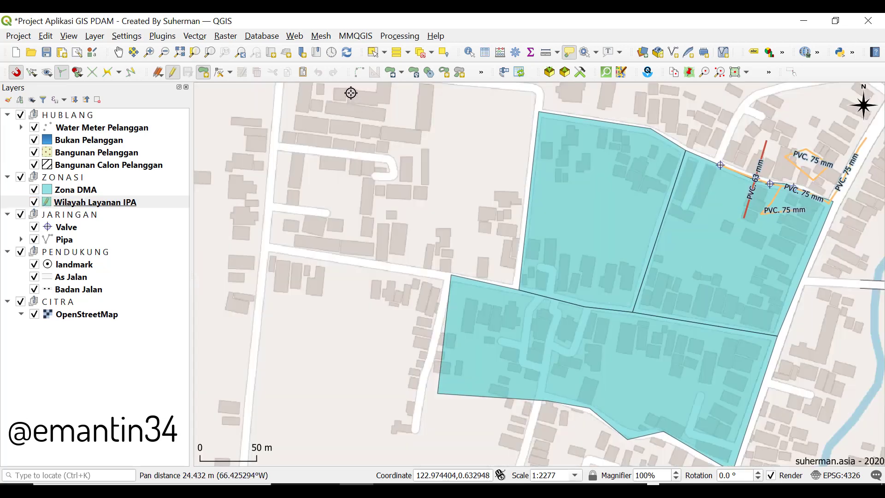
pyautogui.click(351, 92)
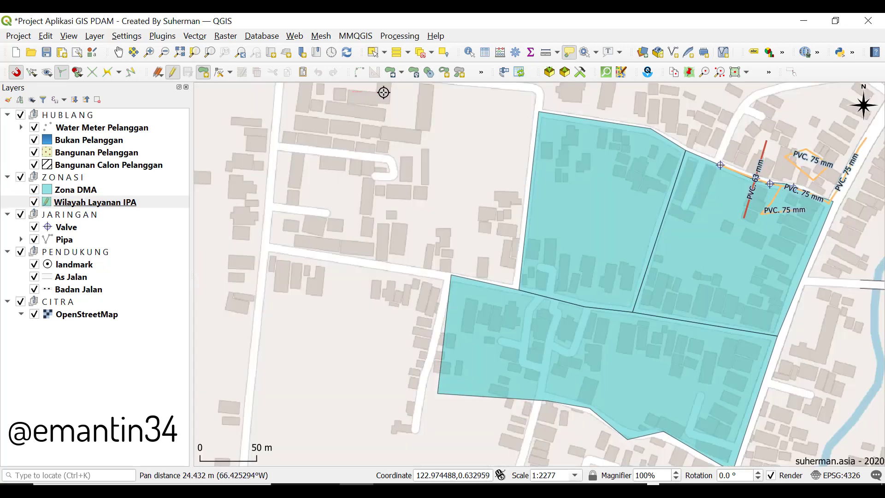
pyautogui.click(541, 111)
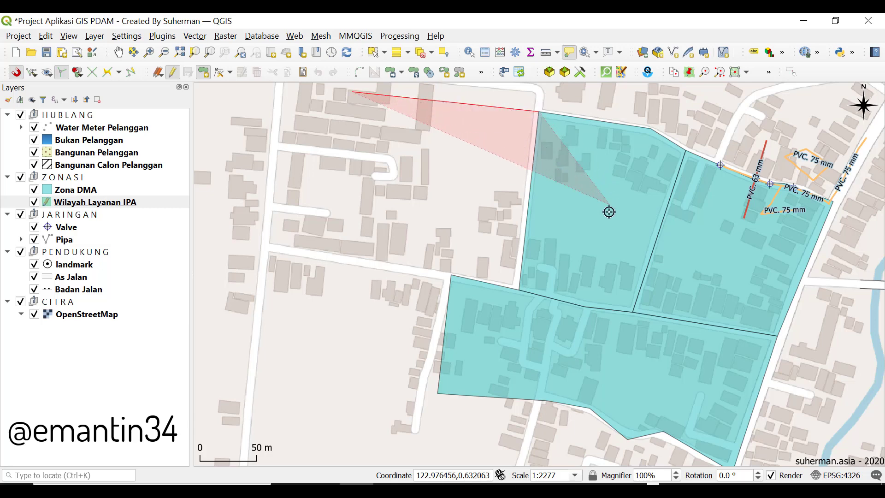
pyautogui.click(600, 259)
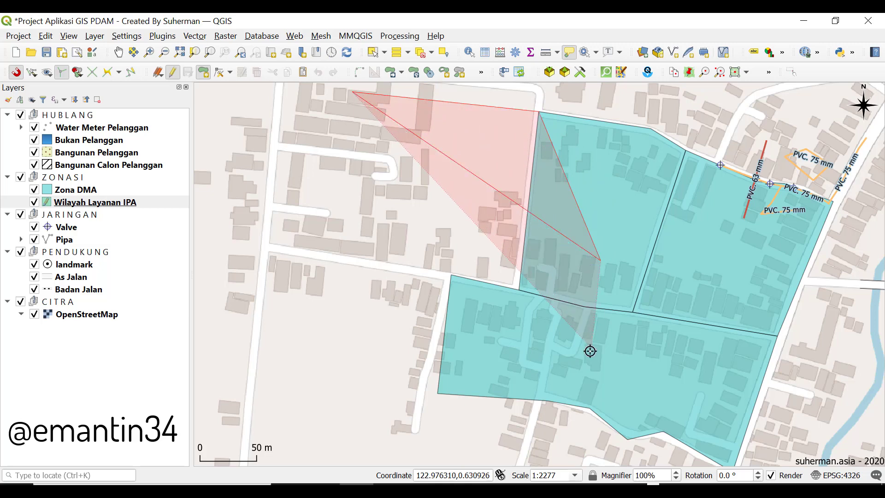
pyautogui.click(588, 353)
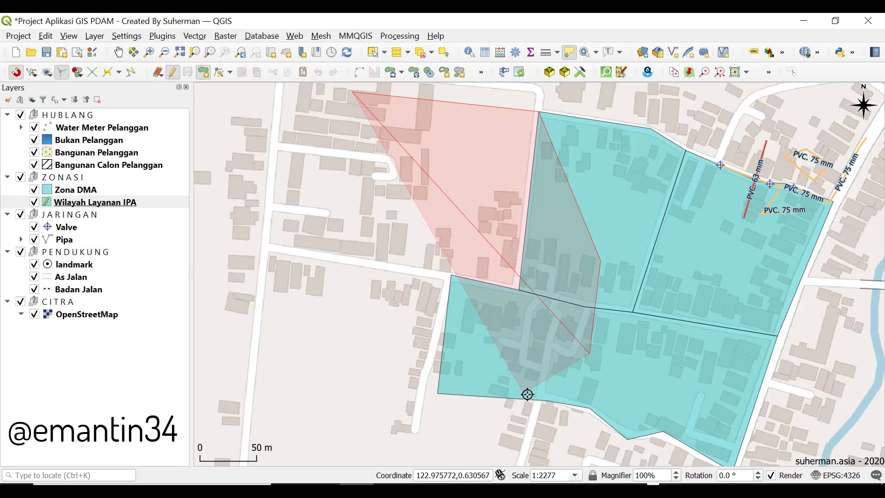
pyautogui.click(549, 398)
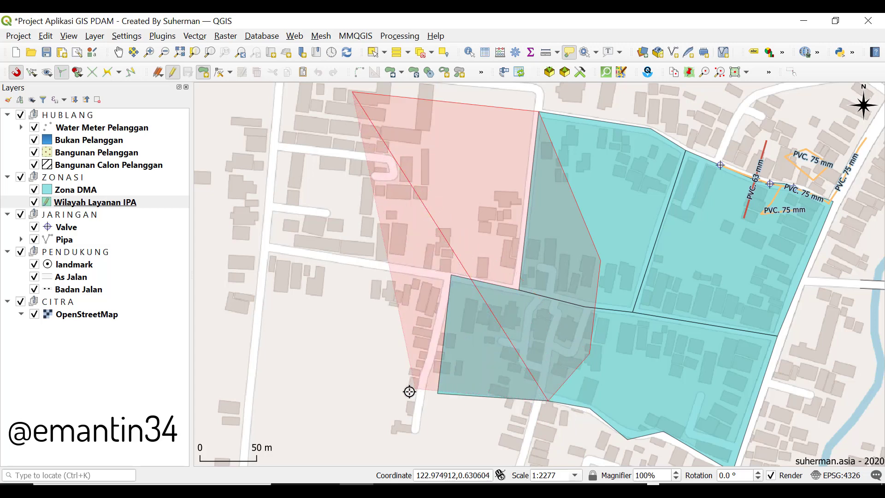
pyautogui.click(439, 391)
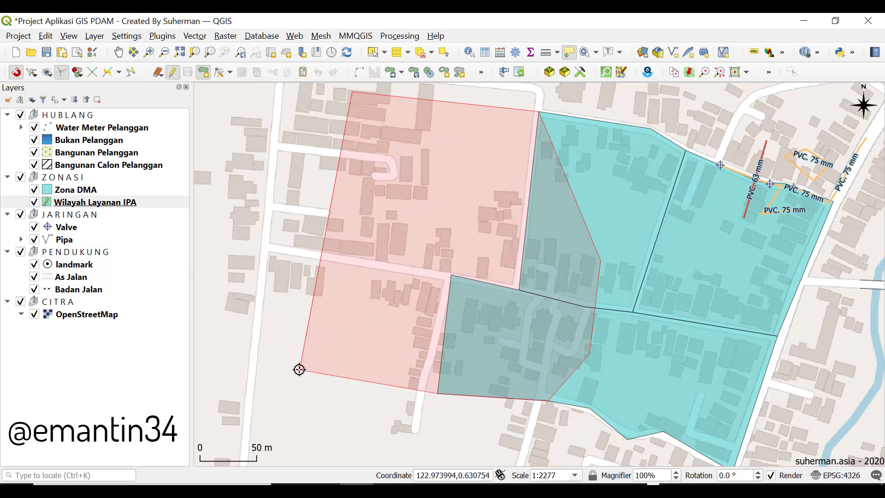
pyautogui.click(299, 369)
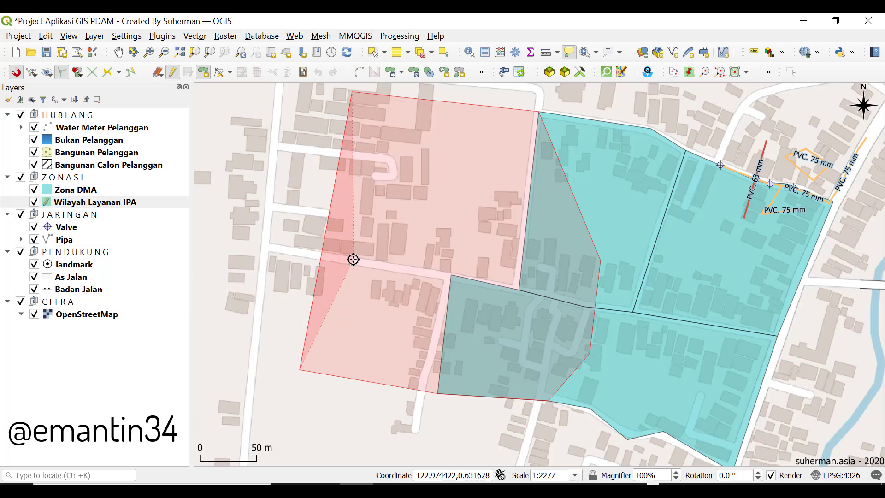
pyautogui.rightClick(358, 232)
# Step: Set the new service area's Nama to IPA 1, save the feature and end editing of the Wilayah Layanan IPA layer
pyautogui.click(602, 176)
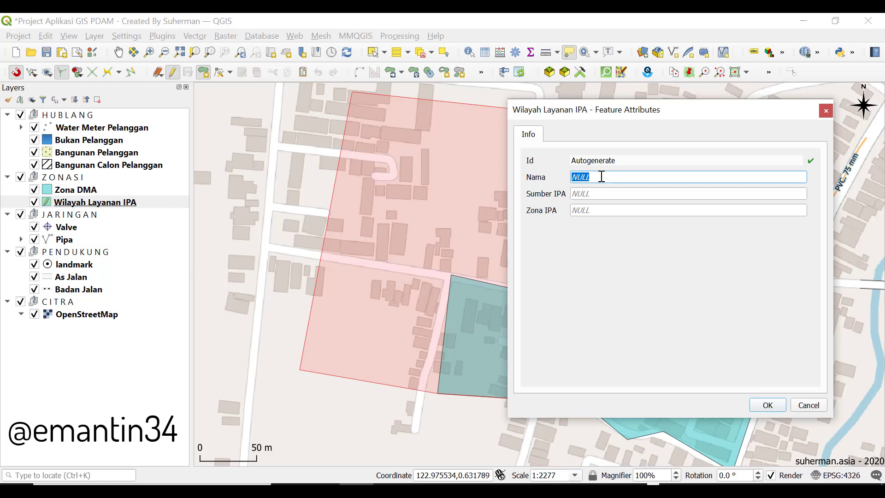
pyautogui.write('IPA 1')
pyautogui.click(768, 405)
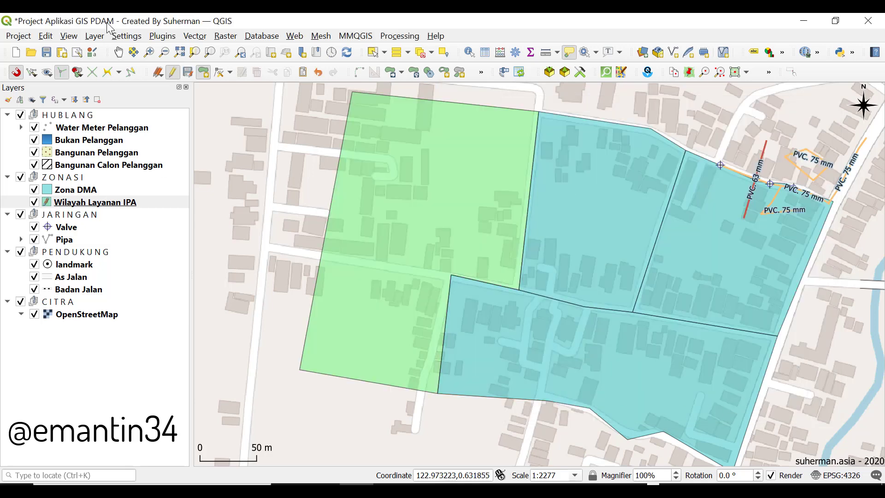
pyautogui.click(173, 72)
# Step: Select the IPA 1 polygon to examine its boundary along the adjoining DMA zones
pyautogui.click(372, 51)
pyautogui.click(395, 217)
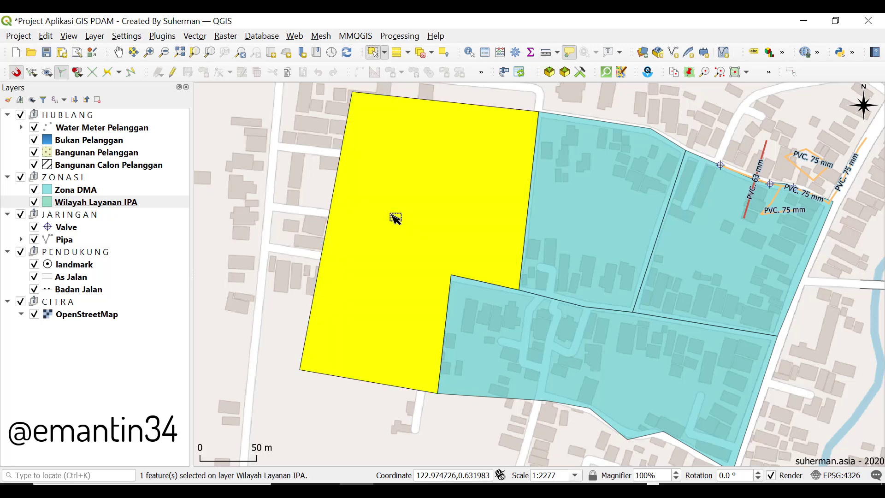
pyautogui.click(576, 252)
pyautogui.click(422, 234)
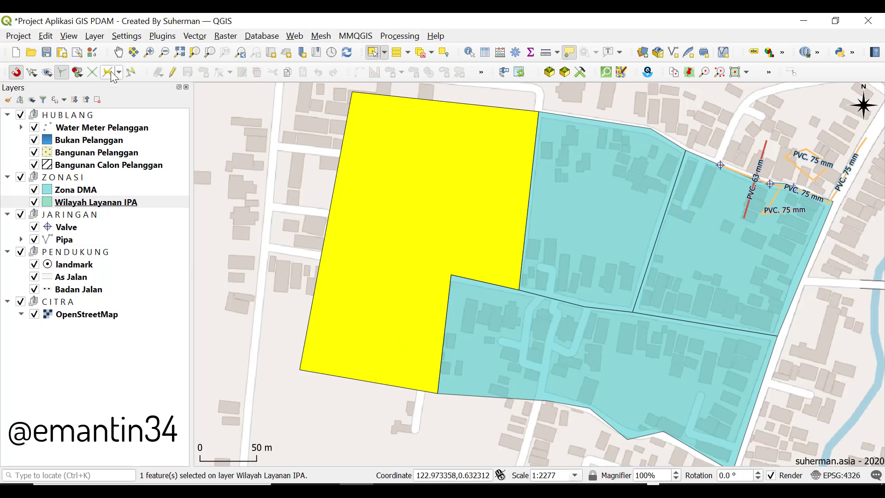
# Step: Review the overlap handling mode and the Avoid Overlap settings for Zona DMA and Wilayah Layanan IPA in the project snapping settings
pyautogui.click(78, 72)
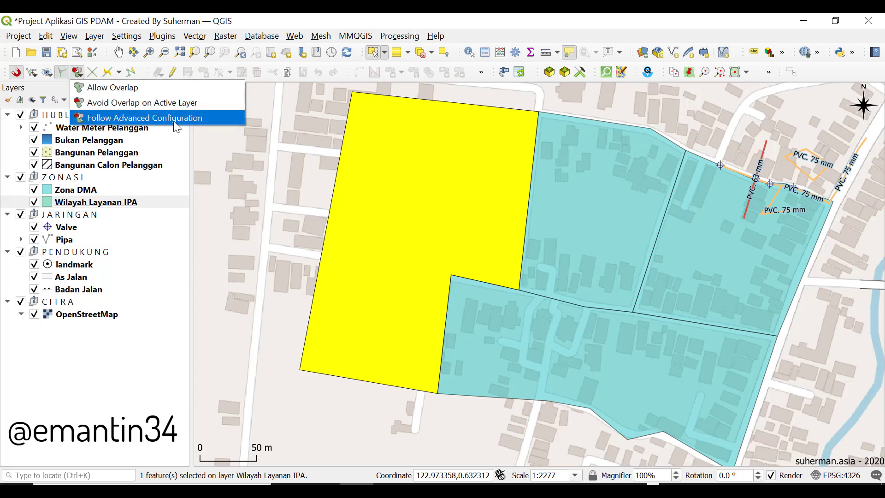
pyautogui.click(33, 78)
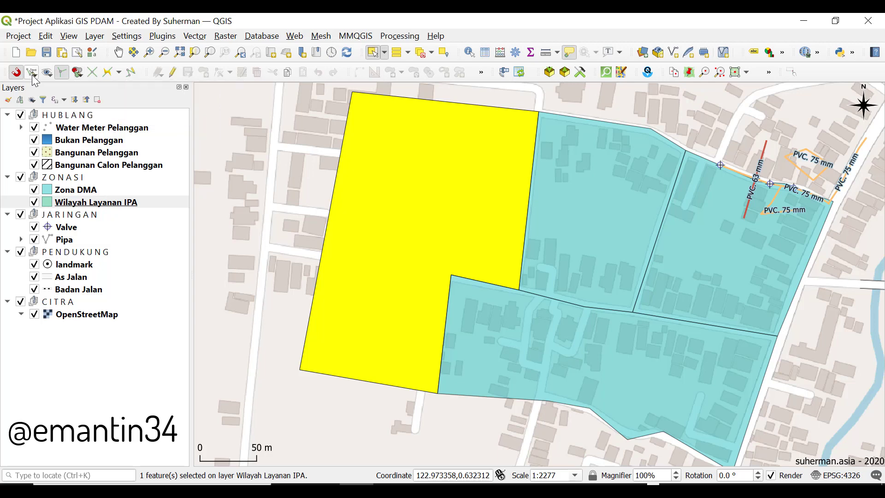
pyautogui.click(37, 74)
pyautogui.click(65, 133)
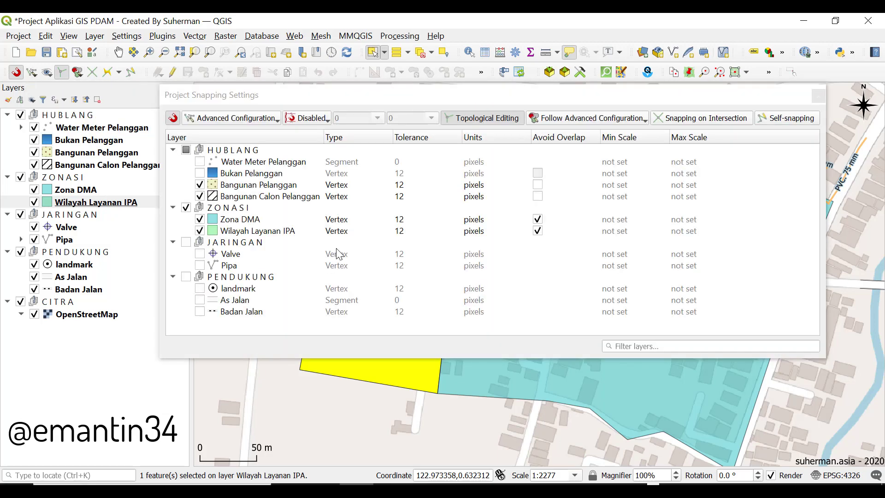
pyautogui.click(818, 96)
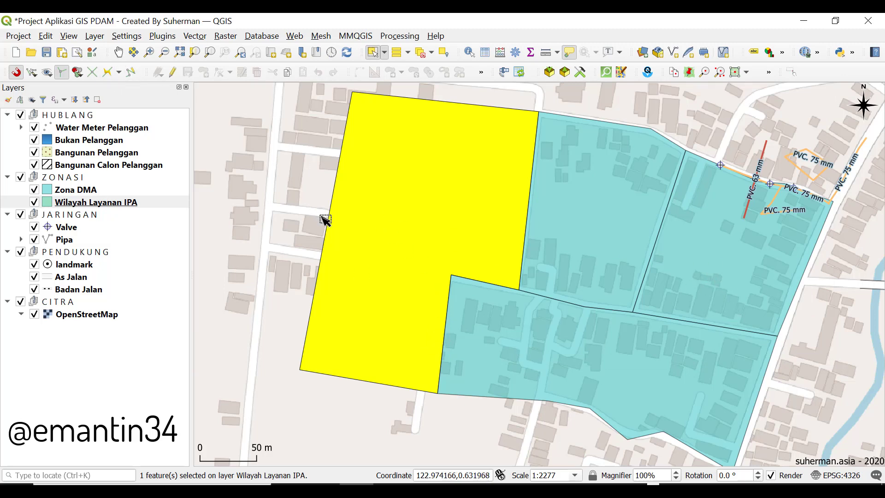
pyautogui.click(73, 202)
pyautogui.click(82, 190)
pyautogui.press('Down')
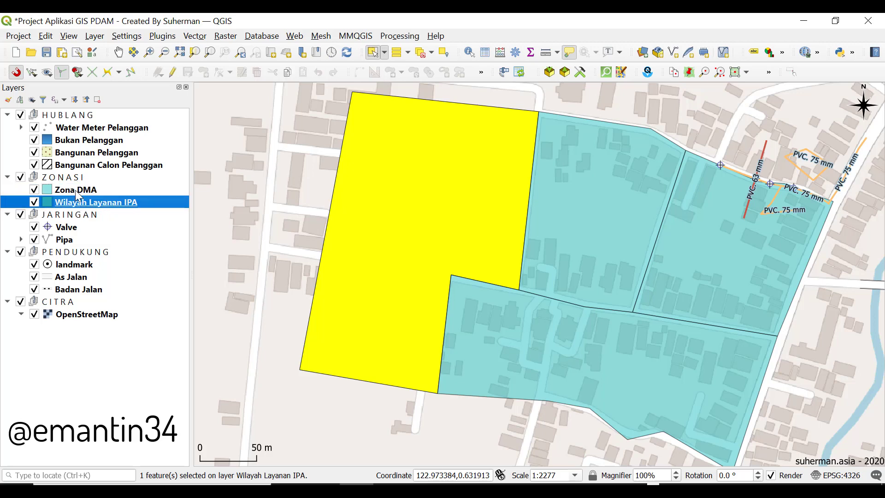
pyautogui.press('Up')
pyautogui.press('Down')
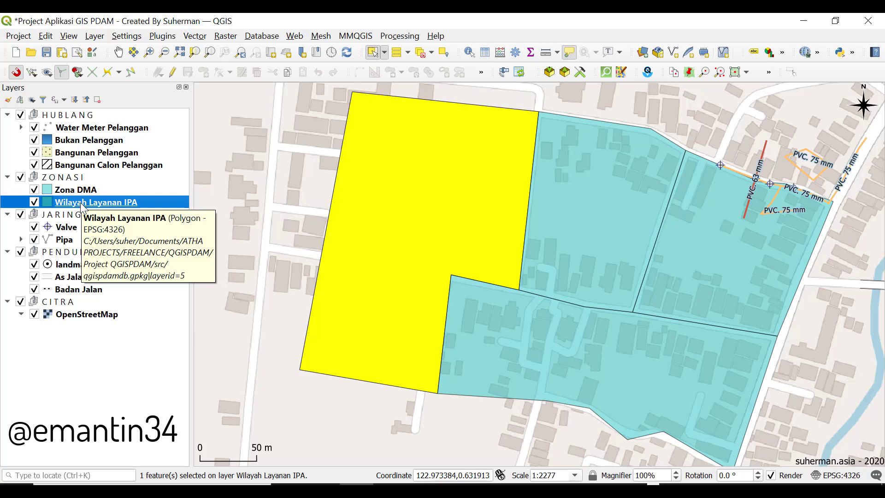
pyautogui.click(63, 69)
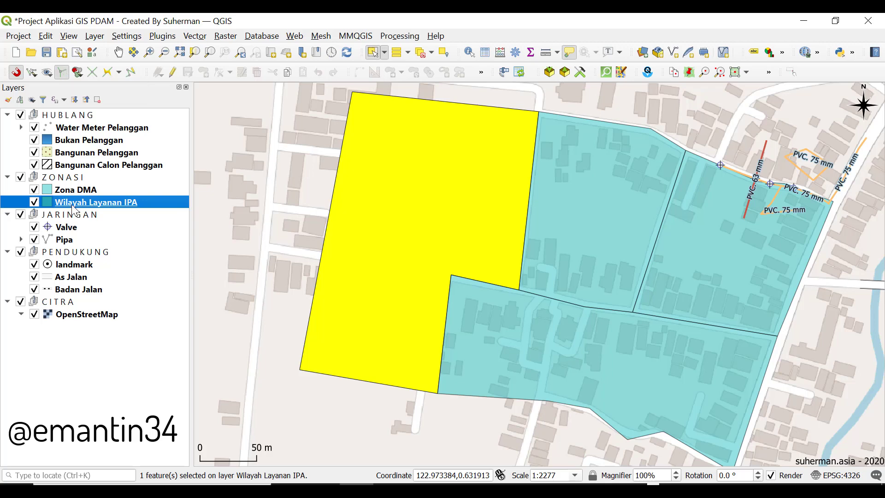
# Step: Start editing the Wilayah Layanan IPA layer and activate the Vertex Tool for all layers
pyautogui.click(172, 72)
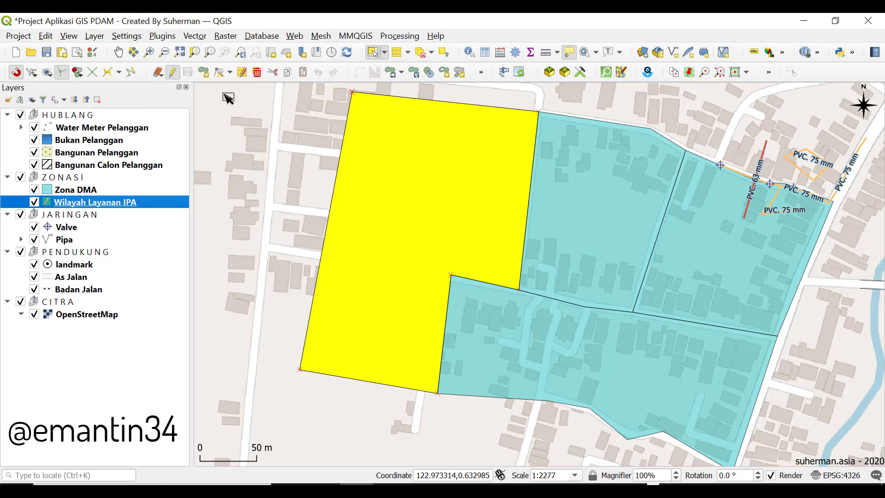
pyautogui.click(229, 72)
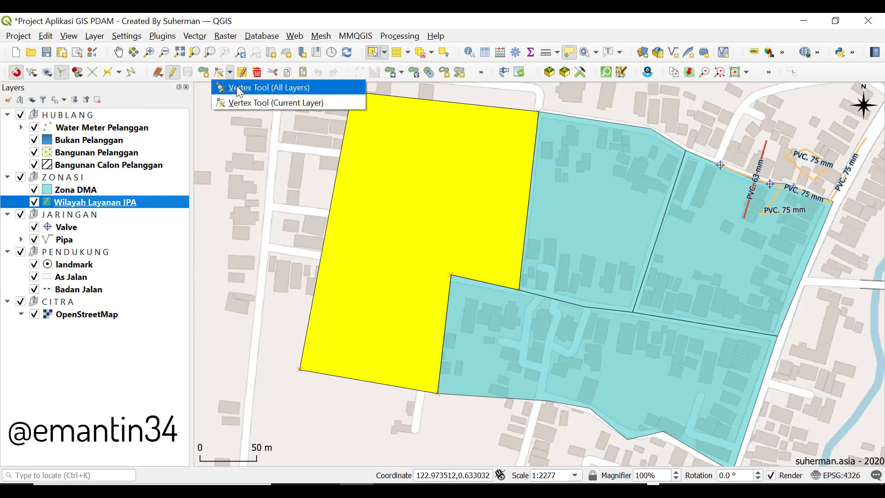
pyautogui.click(242, 87)
# Step: Try moving the IPA 1 edge shared with the southern DMA zone southeast while only Wilayah Layanan IPA is editable, and undo it
pyautogui.scroll(1, 450, 277)
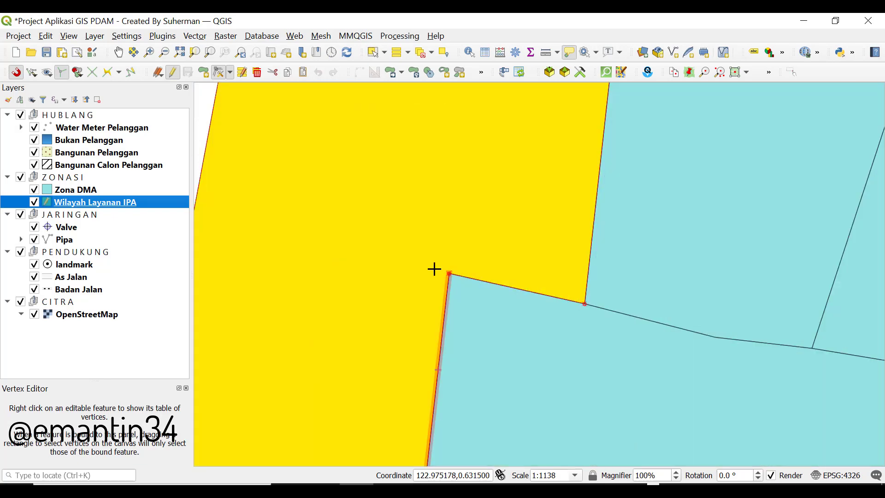
pyautogui.click(492, 283)
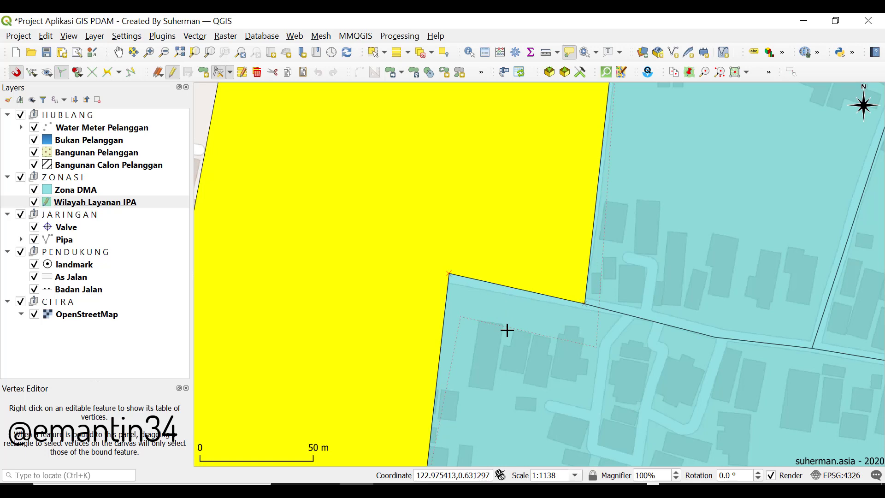
pyautogui.click(538, 349)
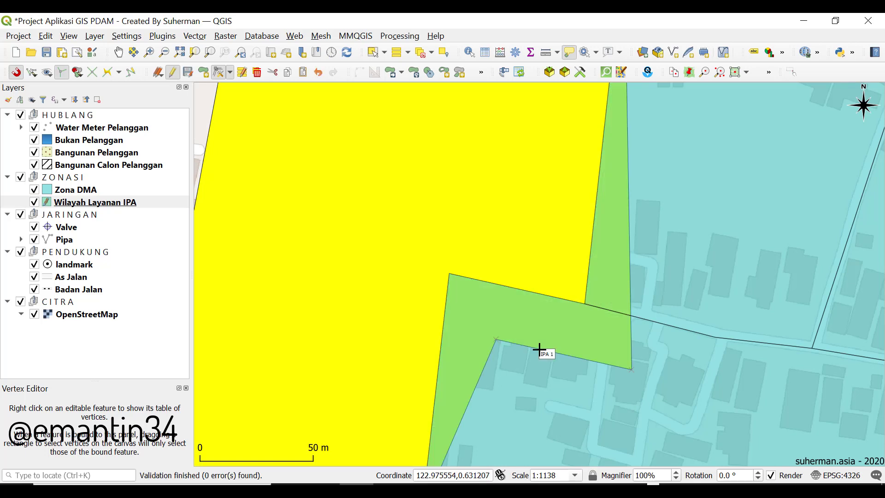
pyautogui.scroll(-2, 521, 282)
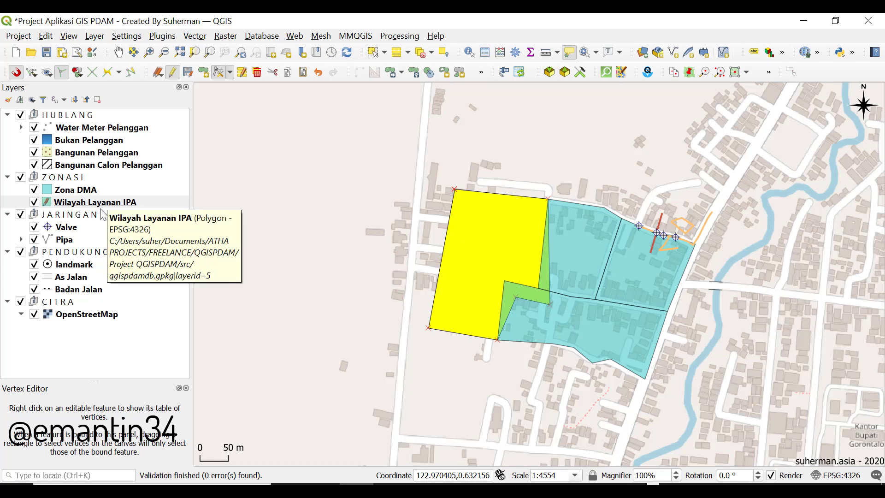
pyautogui.hotkey('ctrl', 'z')
# Step: Enable editing on Zona DMA as well and move the edge shared by the southern zone and IPA 1 southward with the all-layers Vertex Tool
pyautogui.click(69, 190)
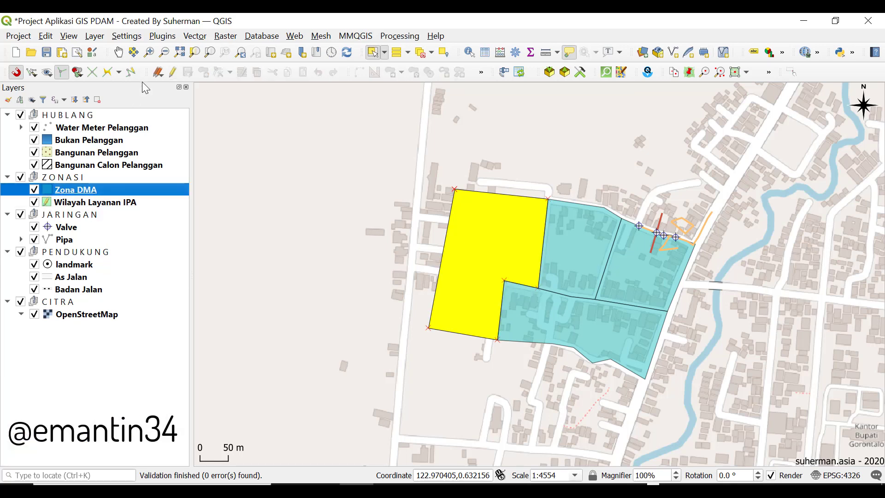
pyautogui.click(173, 72)
pyautogui.scroll(1, 482, 292)
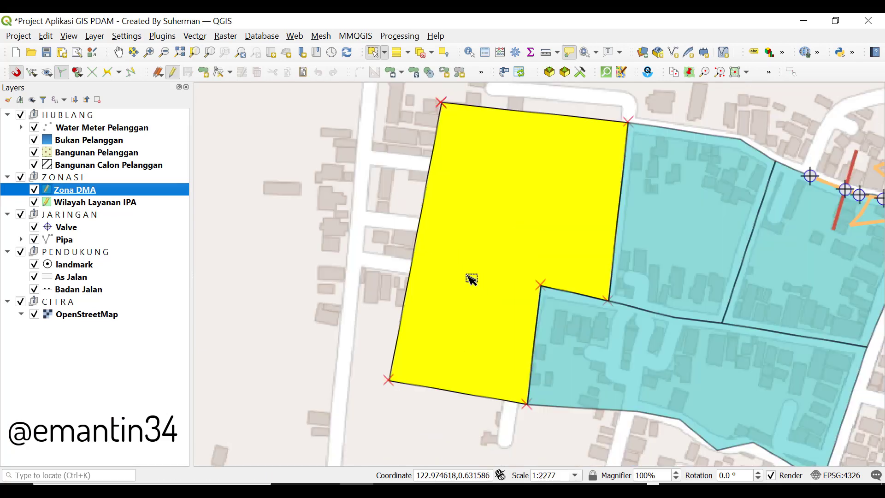
pyautogui.click(229, 72)
pyautogui.click(244, 85)
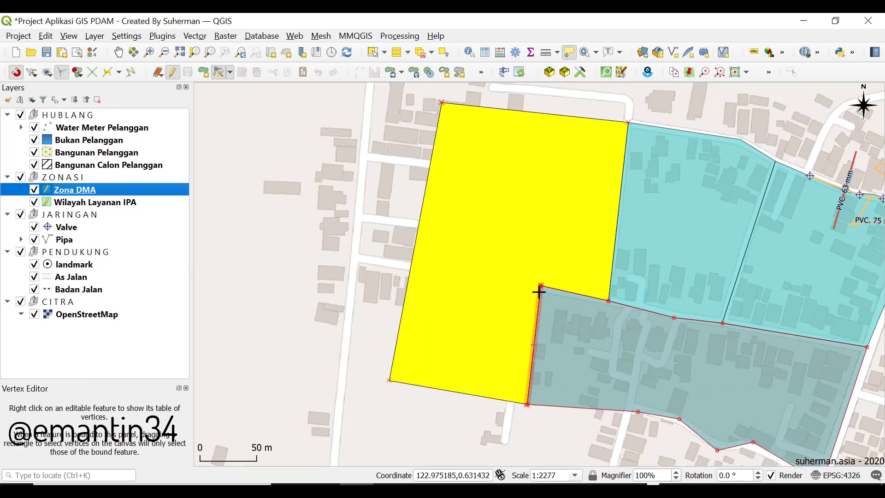
pyautogui.click(579, 295)
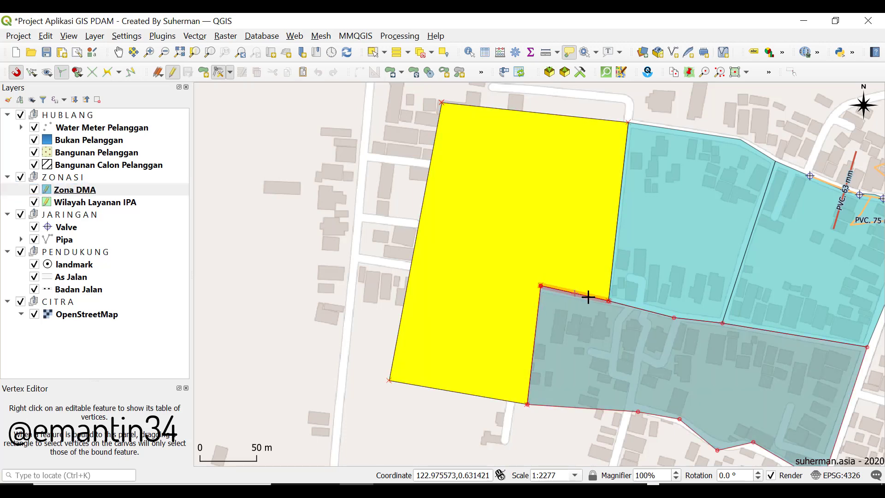
pyautogui.click(600, 345)
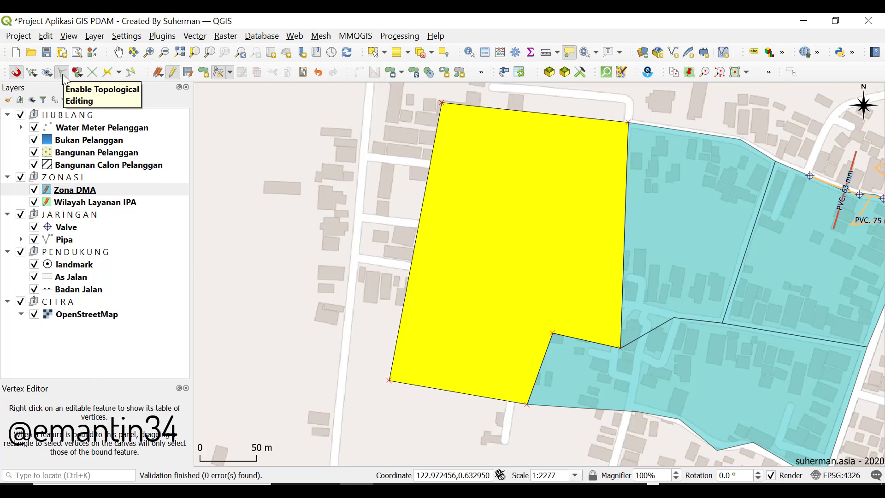
pyautogui.click(63, 74)
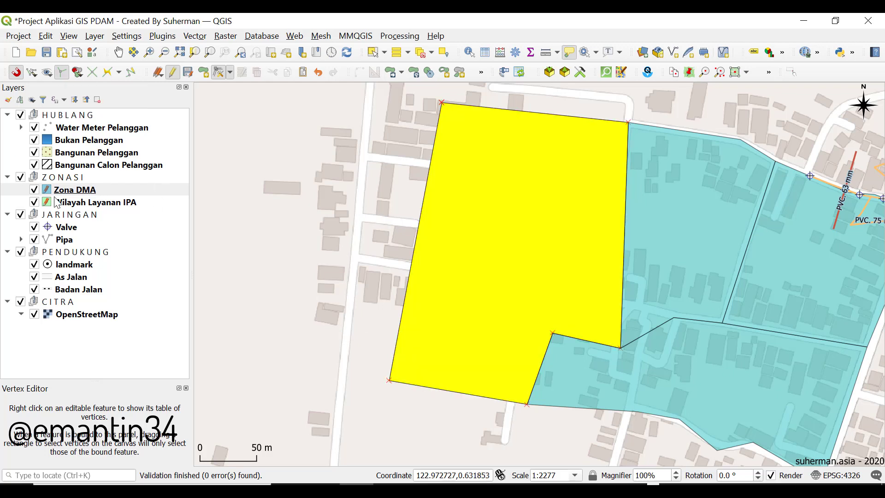
pyautogui.click(87, 190)
pyautogui.click(89, 203)
pyautogui.click(88, 190)
pyautogui.click(89, 203)
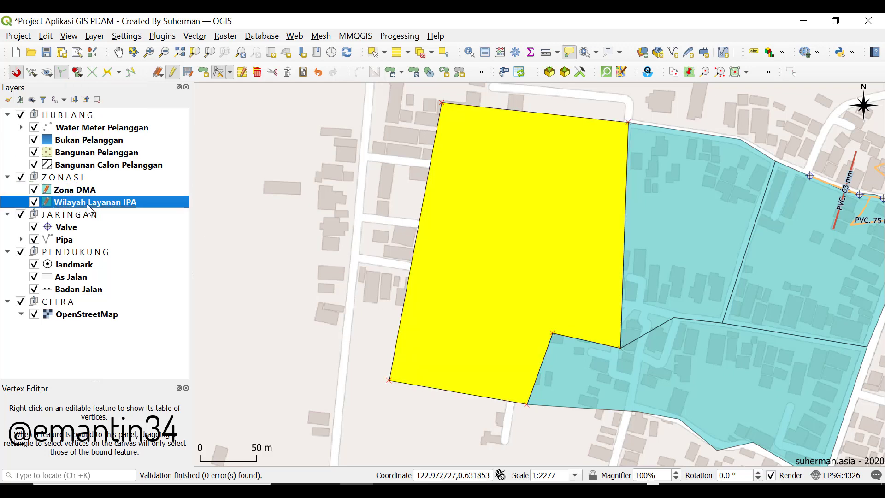
pyautogui.click(84, 190)
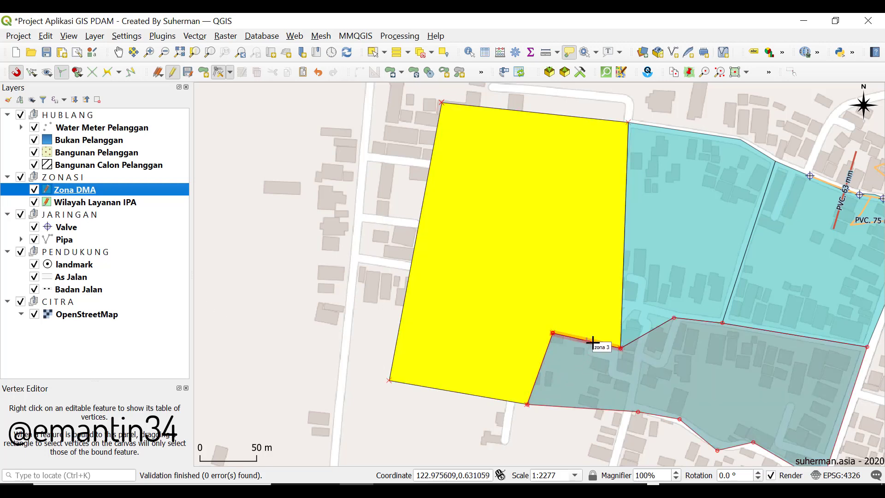
# Step: Move the short northwestern edge shared by the southern DMA zone and IPA 1 northwestward, keeping both layers' boundaries joined
pyautogui.click(569, 340)
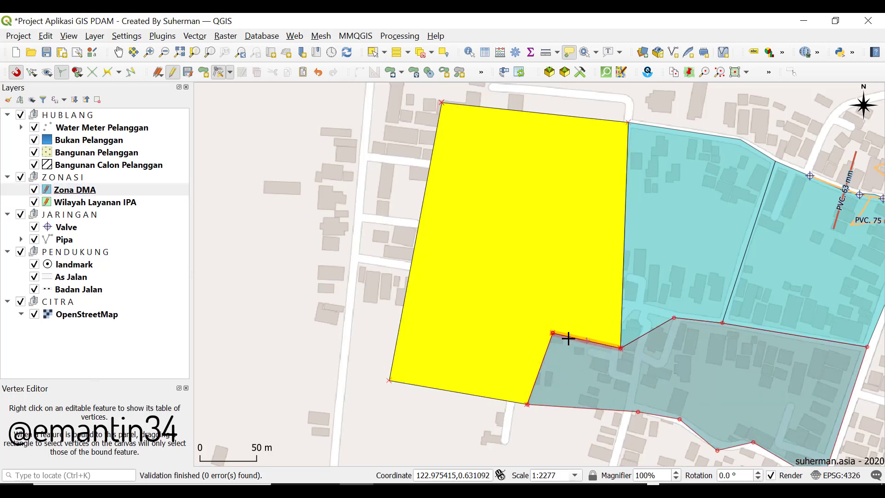
pyautogui.click(531, 290)
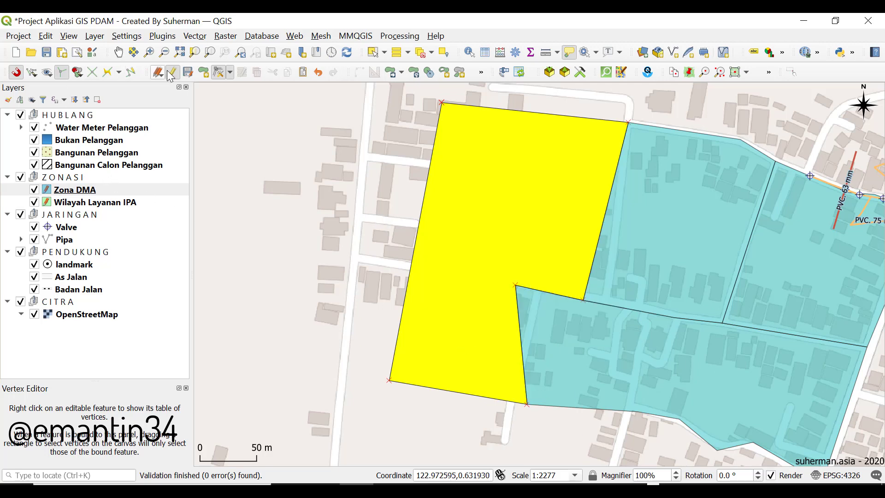
# Step: Save the edits made to both the Wilayah Layanan IPA and Zona DMA layers
pyautogui.click(110, 203)
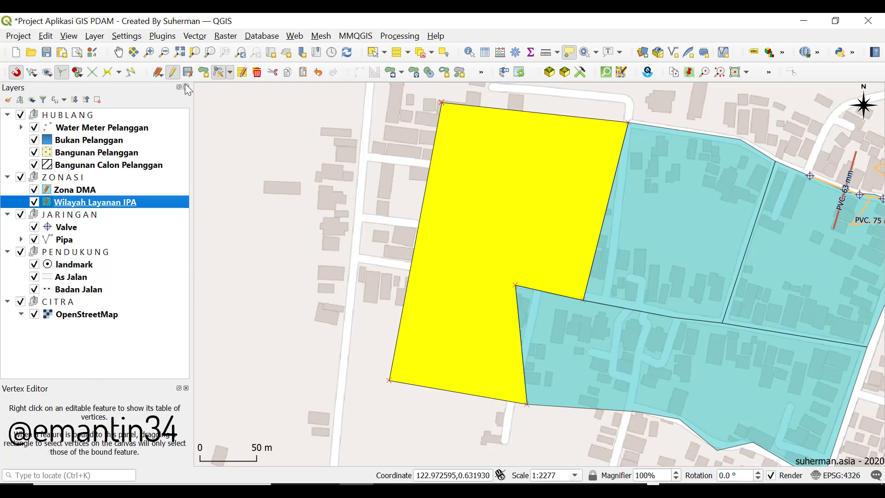
pyautogui.click(73, 191)
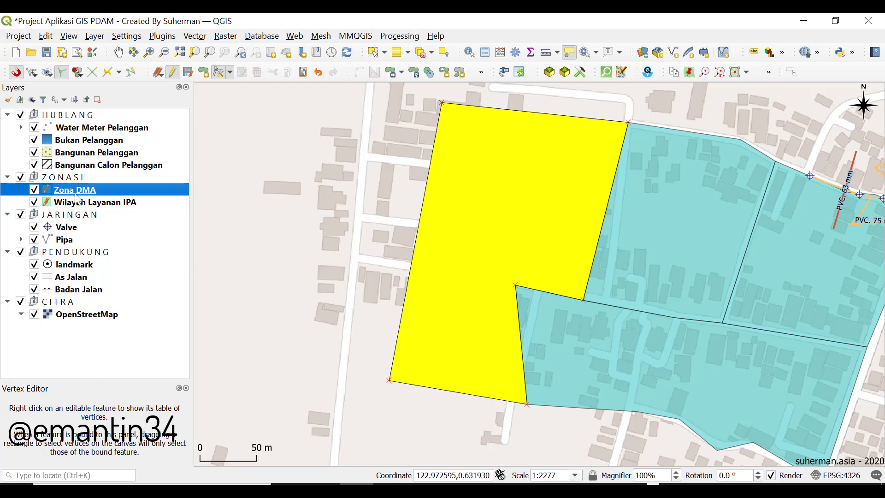
pyautogui.click(79, 202)
pyautogui.click(79, 194)
pyautogui.click(82, 201)
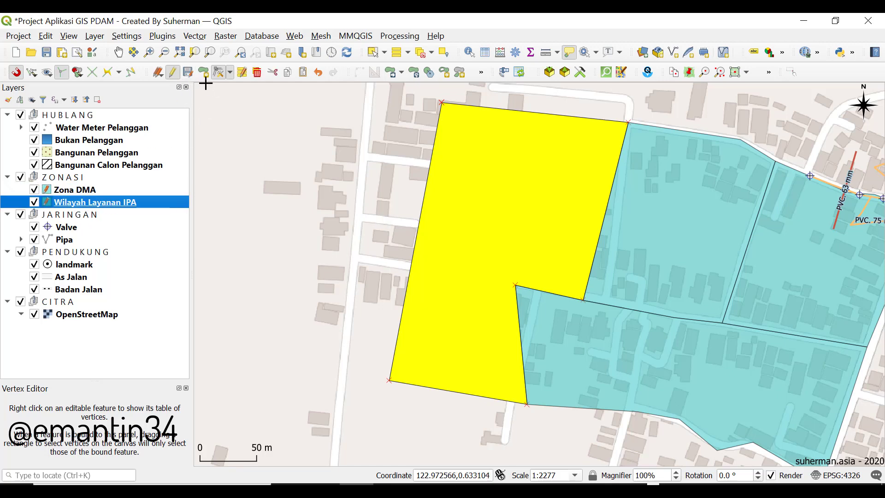
pyautogui.click(188, 72)
pyautogui.click(72, 194)
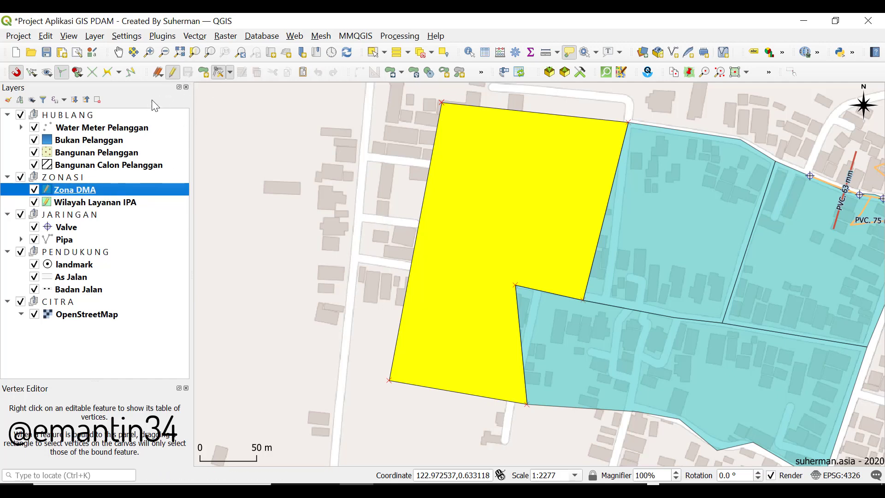
# Step: End the editing session on Zona DMA and turn off snapping
pyautogui.click(172, 71)
pyautogui.click(18, 73)
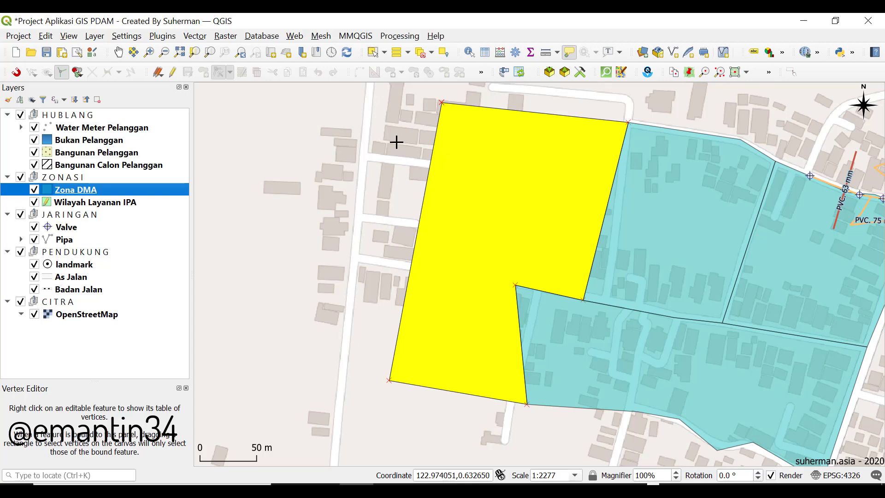
pyautogui.scroll(-1, 396, 142)
pyautogui.scroll(1, 396, 142)
pyautogui.click(495, 490)
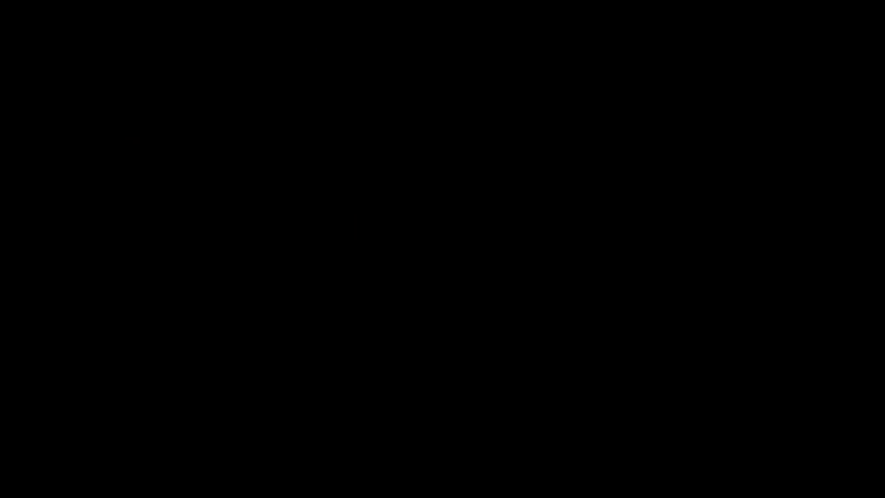